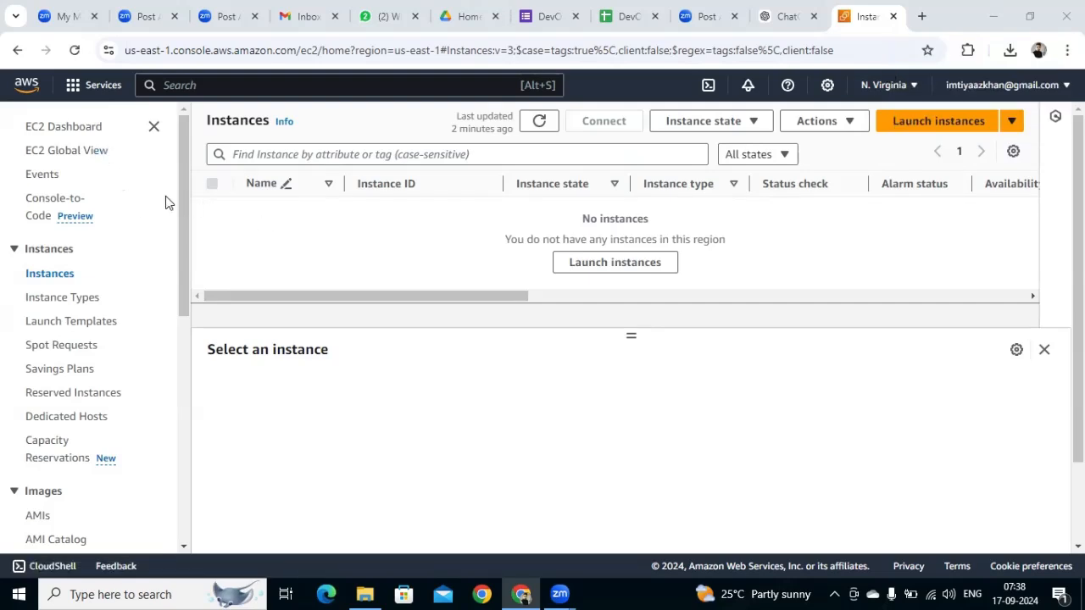
# Step: Open the running instances list from the EC2 dashboard and start launching a new instance
pyautogui.click(77, 129)
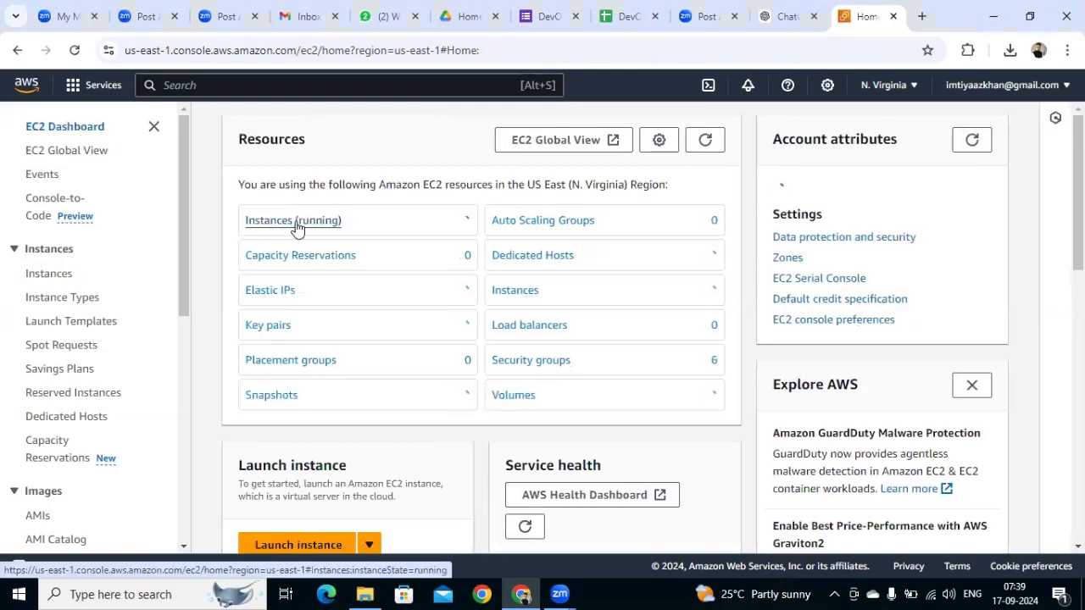
pyautogui.click(295, 225)
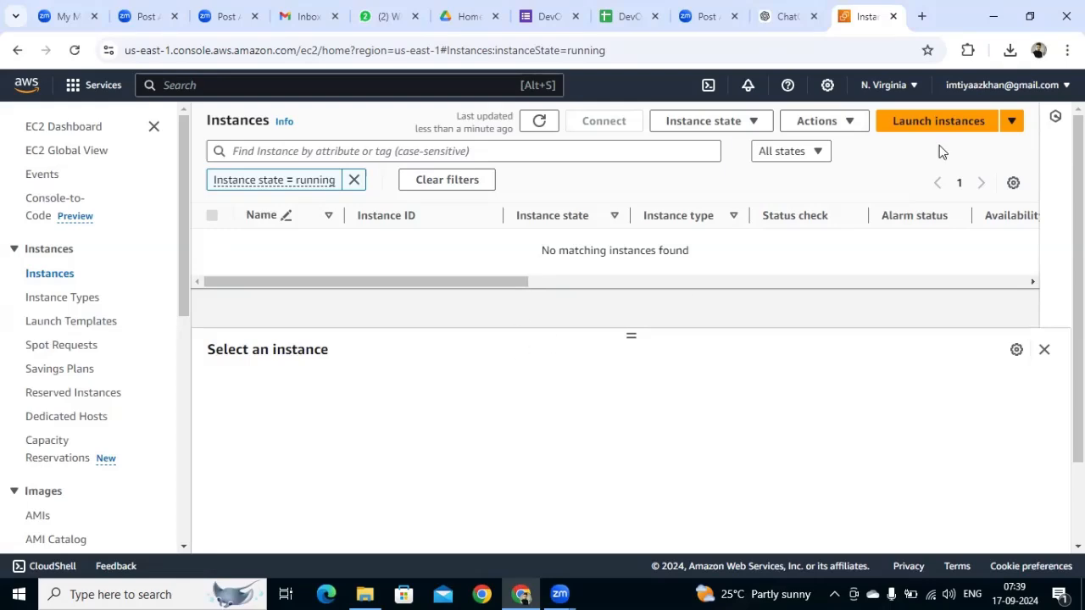
pyautogui.click(954, 127)
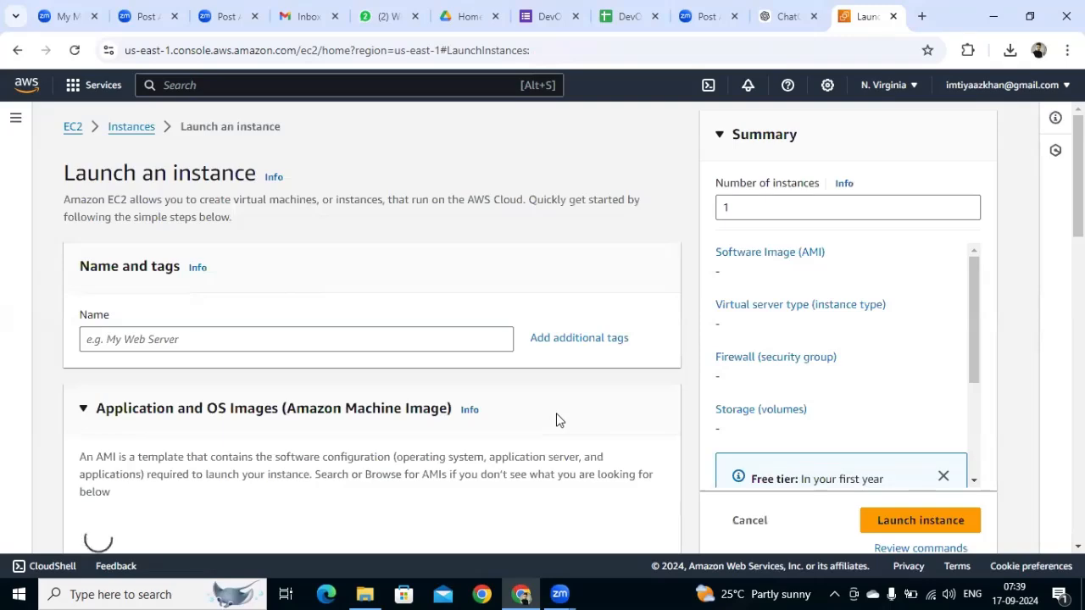
# Step: Name the new instance "My Application"
pyautogui.click(355, 342)
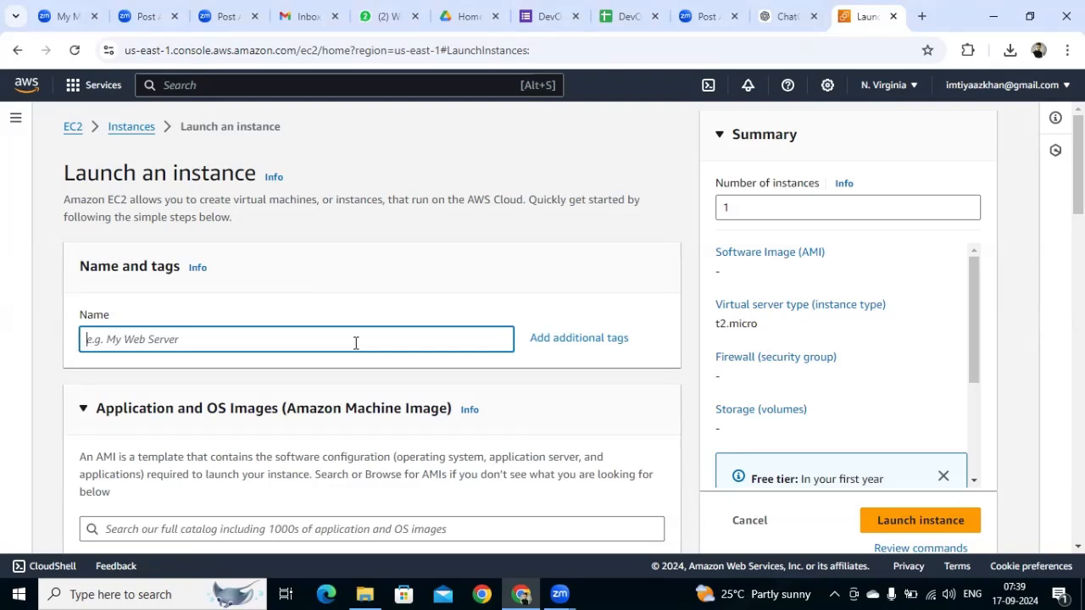
pyautogui.write('My Appl')
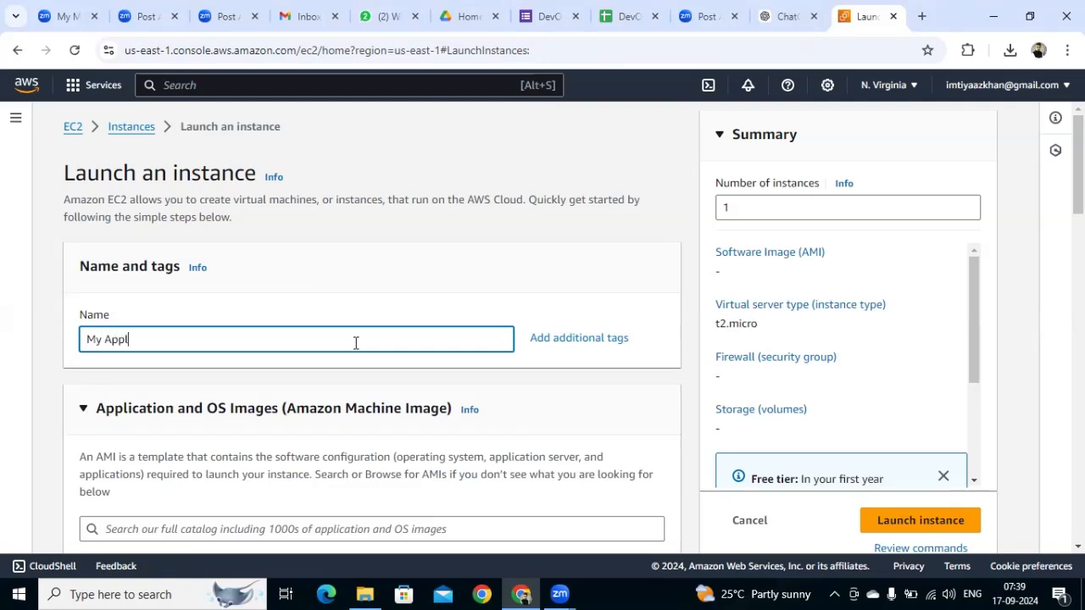
pyautogui.write('ication')
# Step: Choose Ubuntu as the operating system and check the available Ubuntu machine images, keeping Ubuntu Server 24.04 LTS (HVM), SSD Volume Type
pyautogui.scroll(-3, 372, 328)
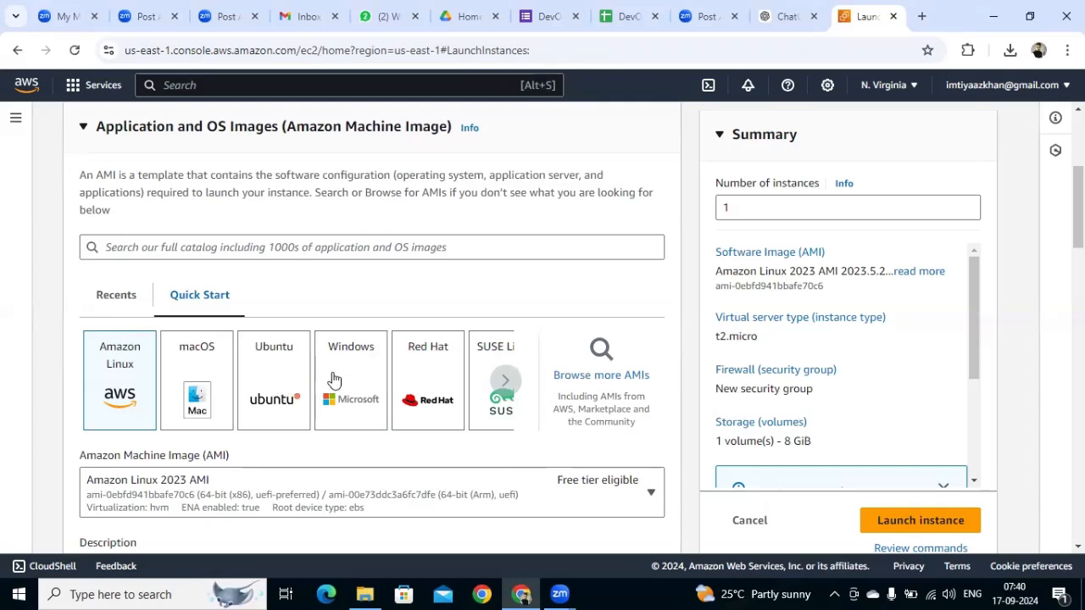
pyautogui.click(275, 392)
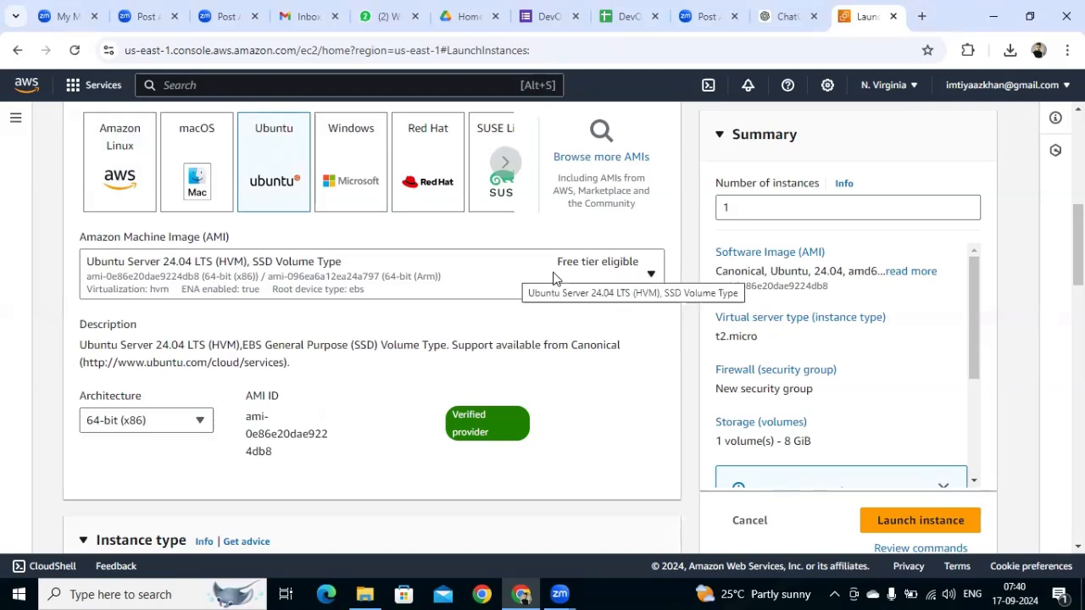
pyautogui.click(495, 268)
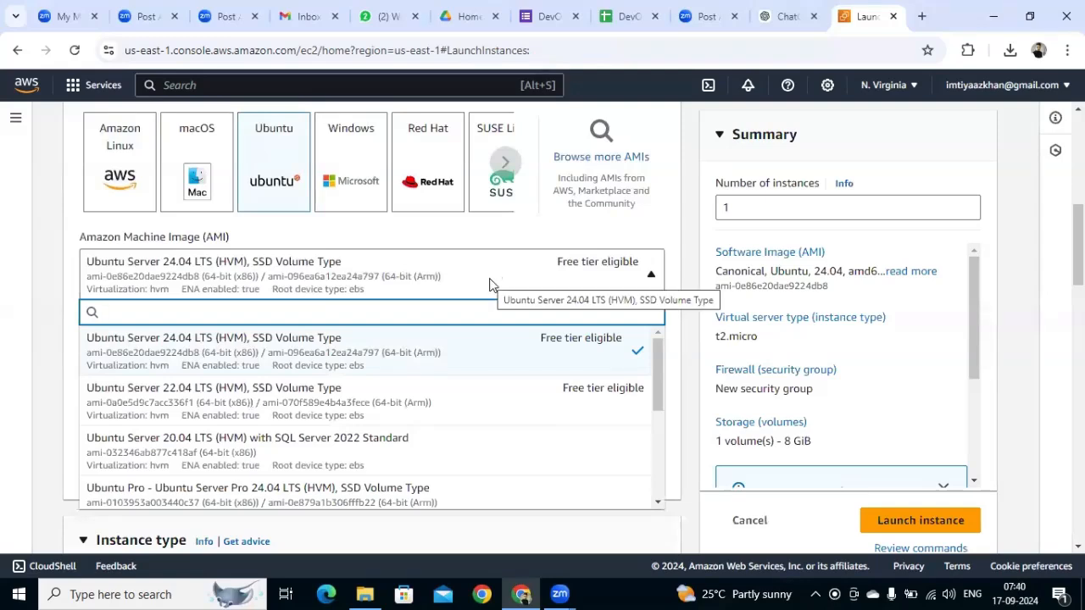
# Step: Look through the available instance types and keep t2.micro
pyautogui.scroll(-4, 553, 384)
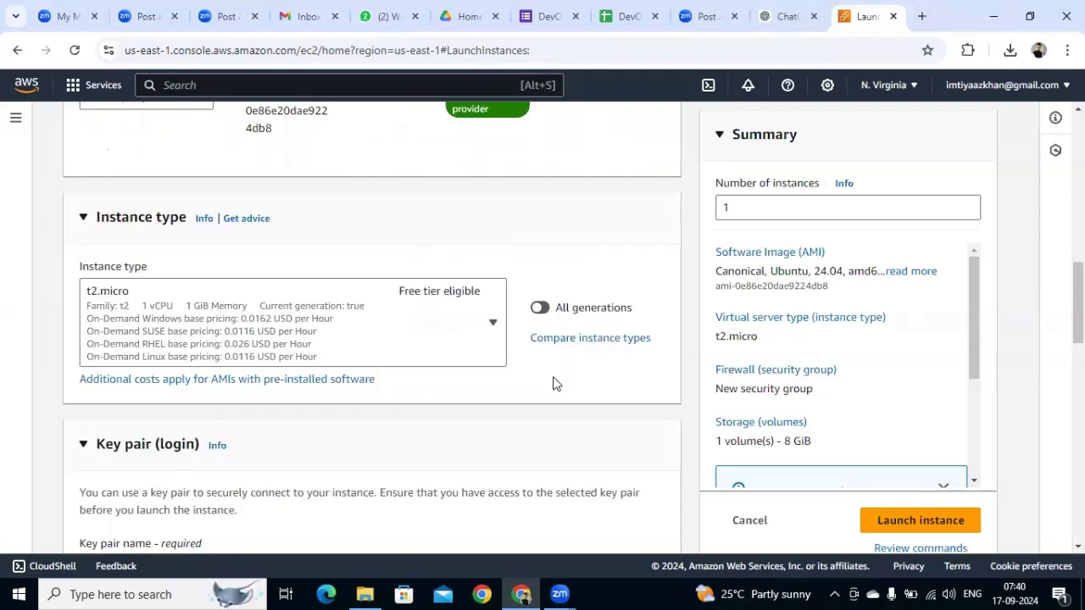
pyautogui.click(493, 326)
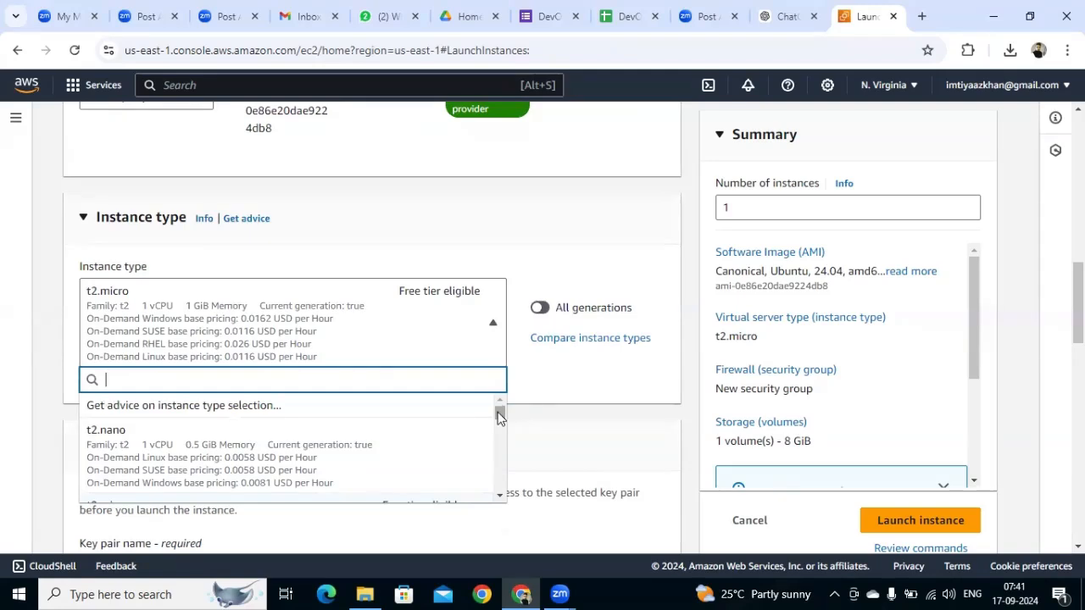
pyautogui.moveTo(499, 417)
pyautogui.mouseDown()
pyautogui.moveTo(500, 428)
pyautogui.moveTo(500, 415)
pyautogui.mouseUp()
pyautogui.click(559, 235)
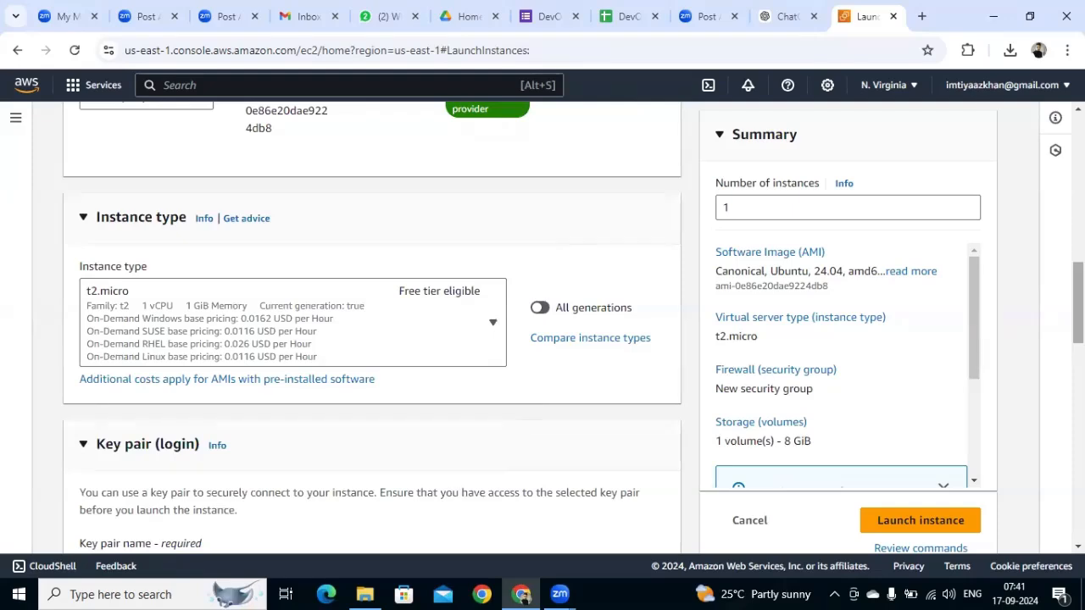
# Step: Select the existing key pair my-php-app2 for logging in to the instance
pyautogui.scroll(-2, 373, 339)
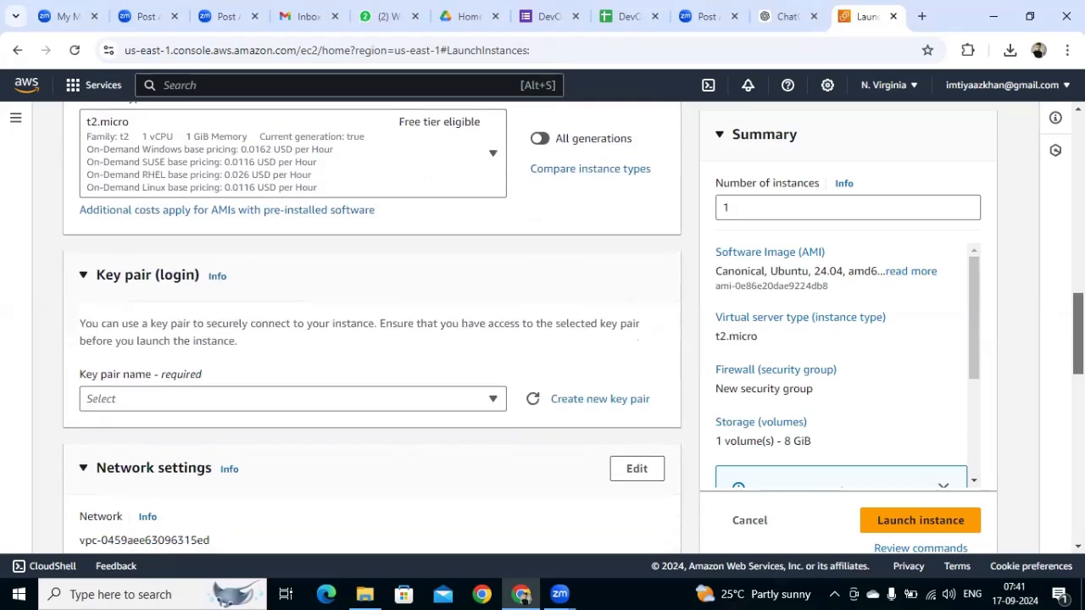
pyautogui.scroll(-1, 373, 339)
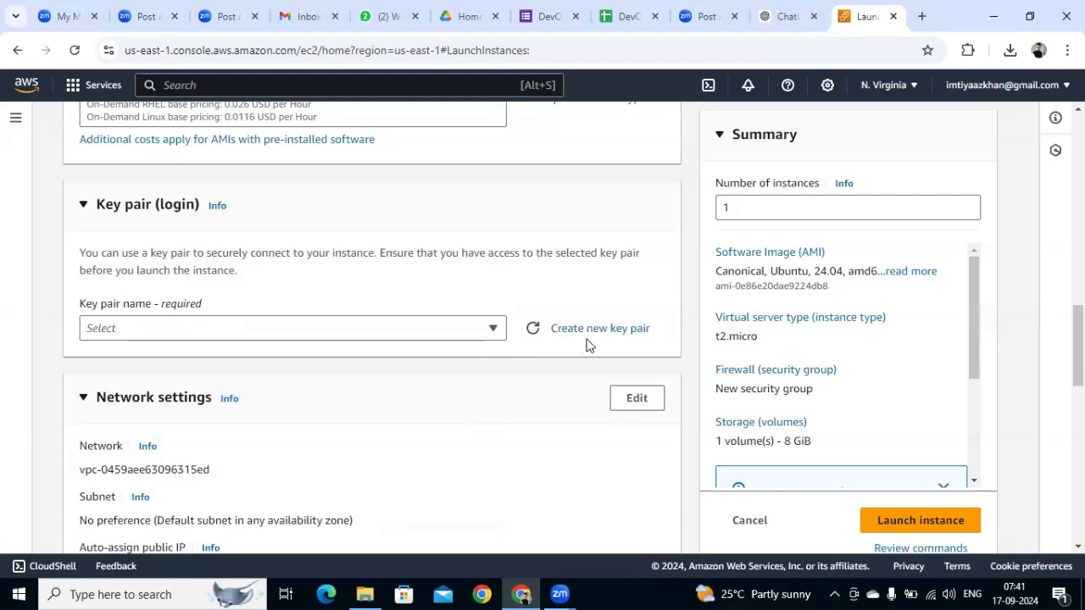
pyautogui.click(494, 332)
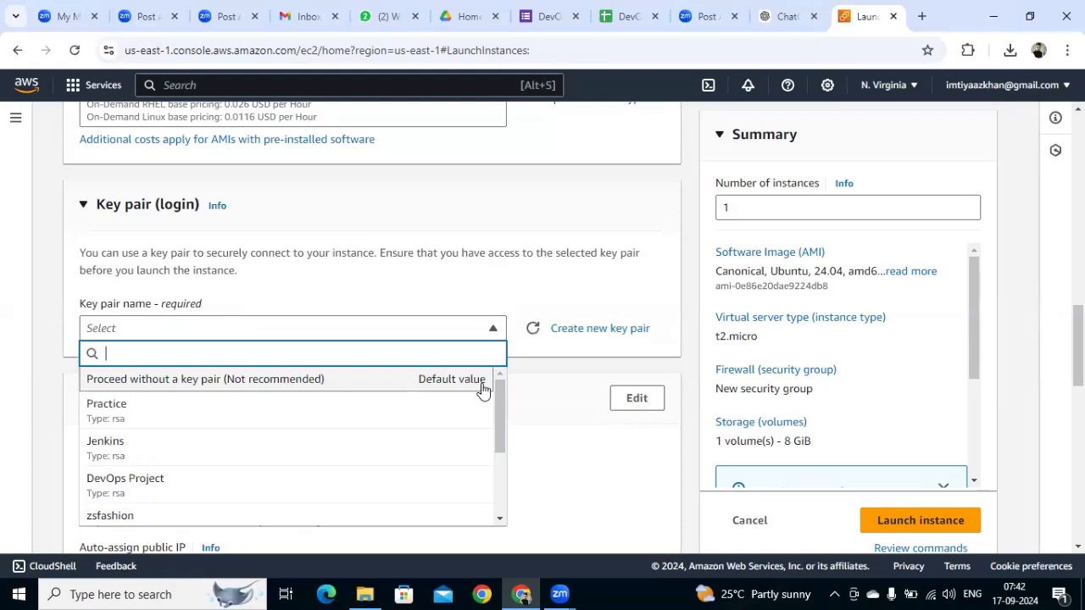
pyautogui.moveTo(500, 413); pyautogui.dragTo(506, 472)
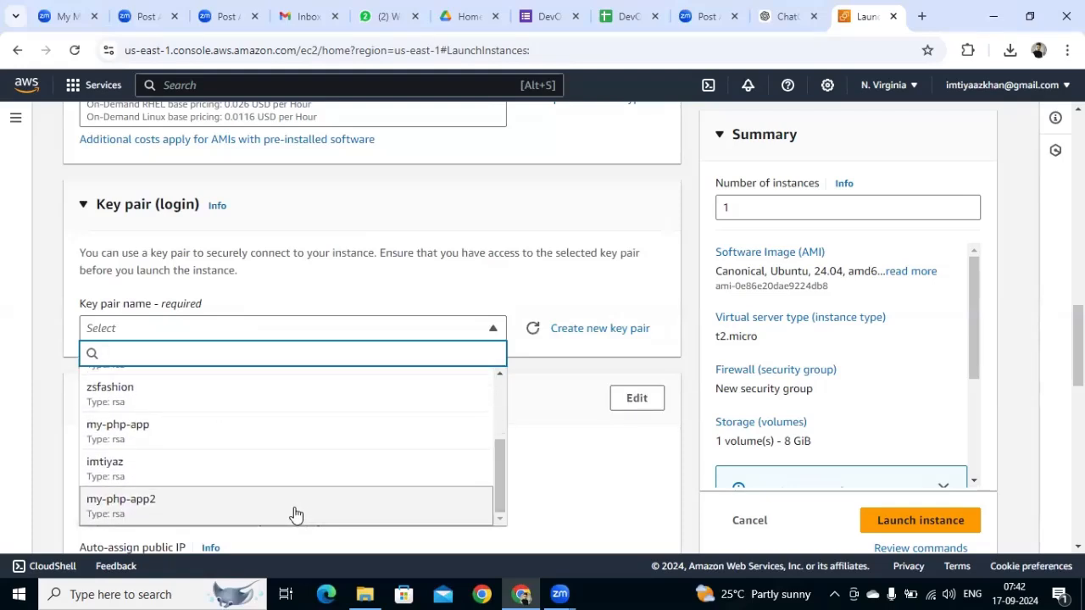
pyautogui.click(129, 505)
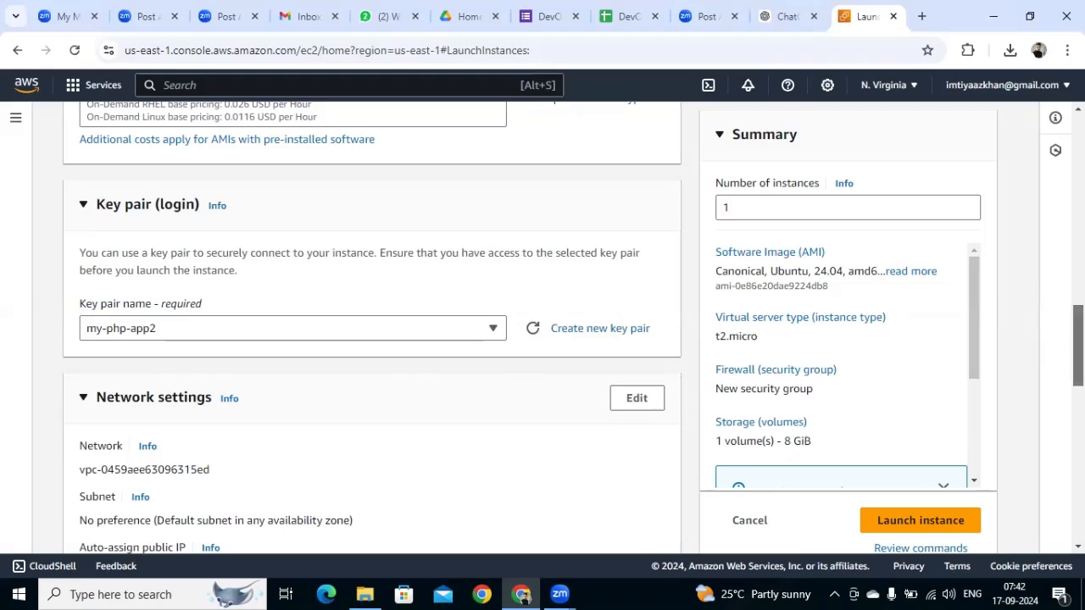
# Step: Set the firewall to use an existing security group and select launch-wizard-5
pyautogui.moveTo(1077, 346); pyautogui.dragTo(1077, 422)
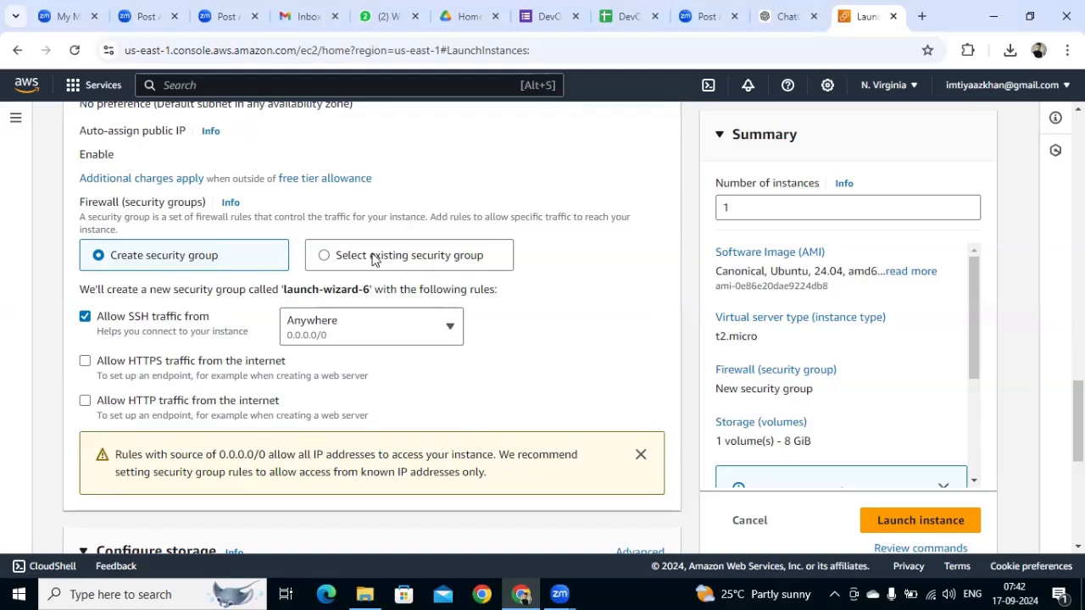
pyautogui.click(323, 258)
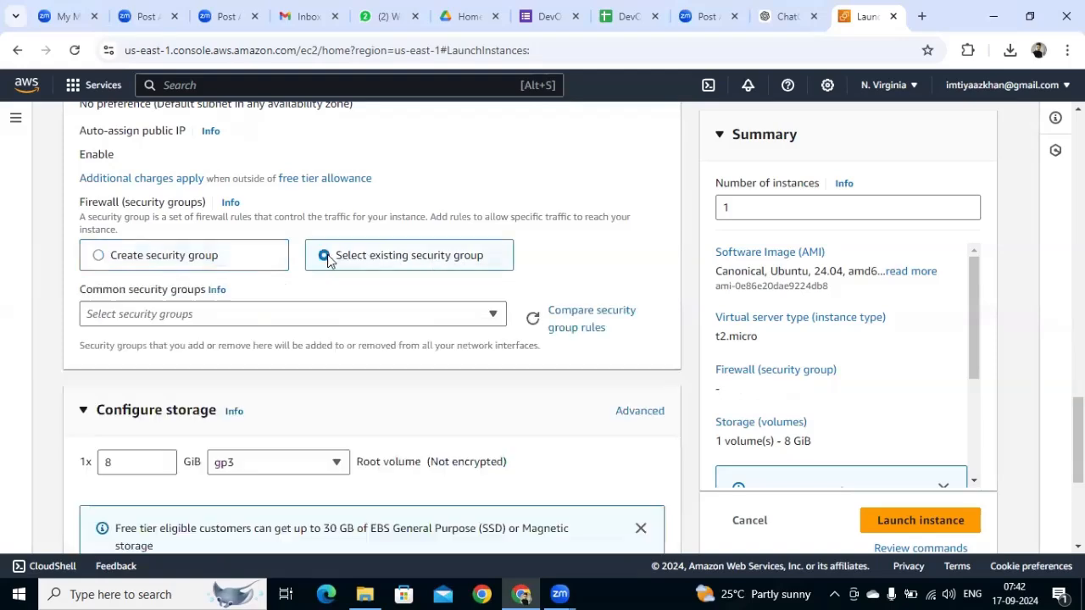
pyautogui.click(333, 316)
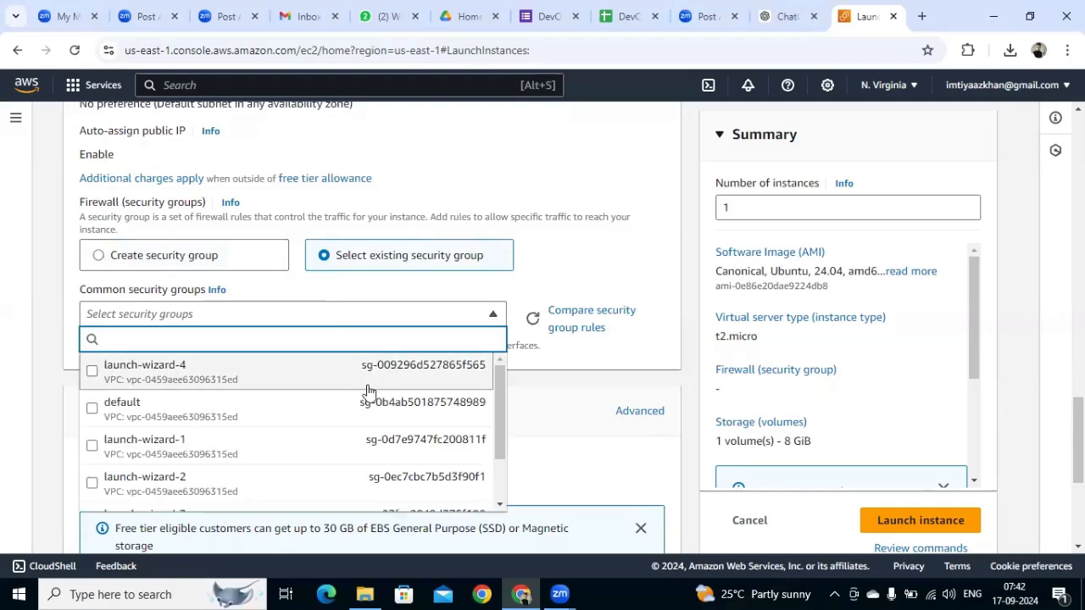
pyautogui.moveTo(504, 385); pyautogui.dragTo(503, 451)
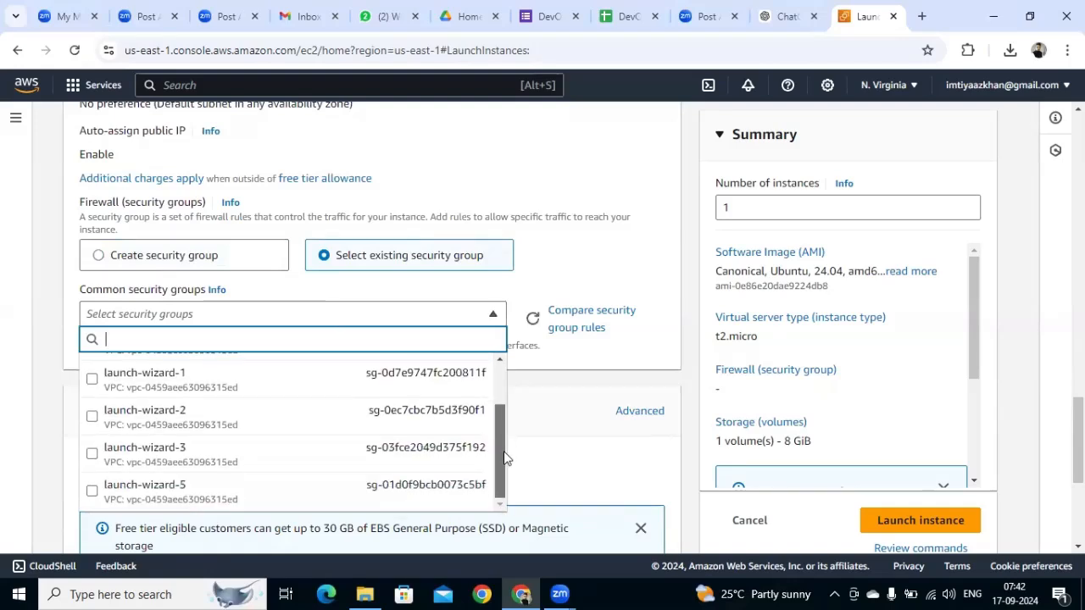
pyautogui.click(170, 491)
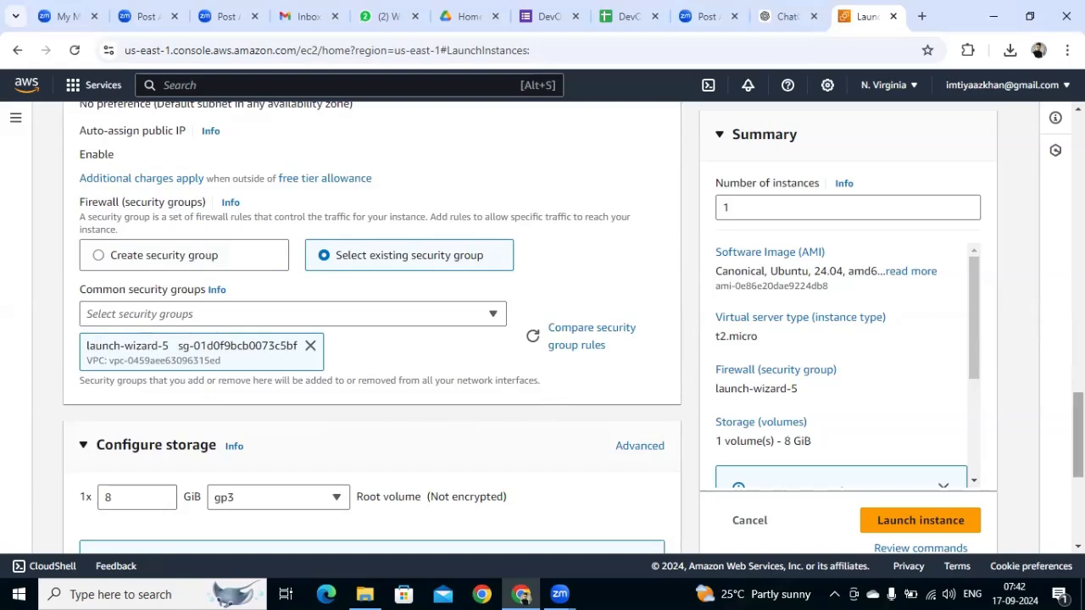
# Step: Review the storage settings and the configuration summary, and launch the instance
pyautogui.scroll(-3, 373, 339)
pyautogui.scroll(-1, 373, 339)
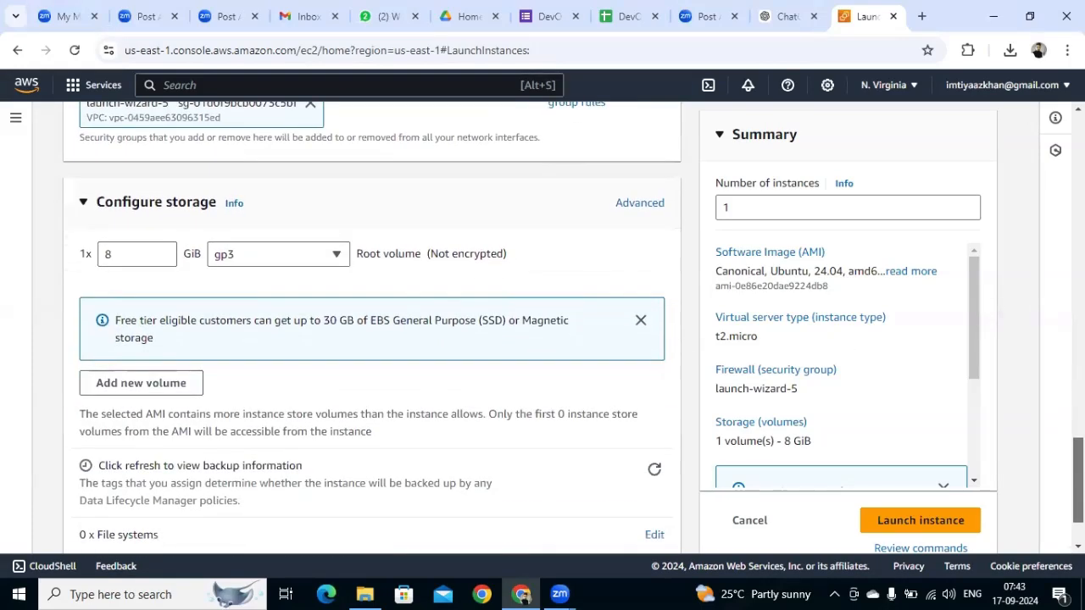
pyautogui.scroll(-1, 373, 339)
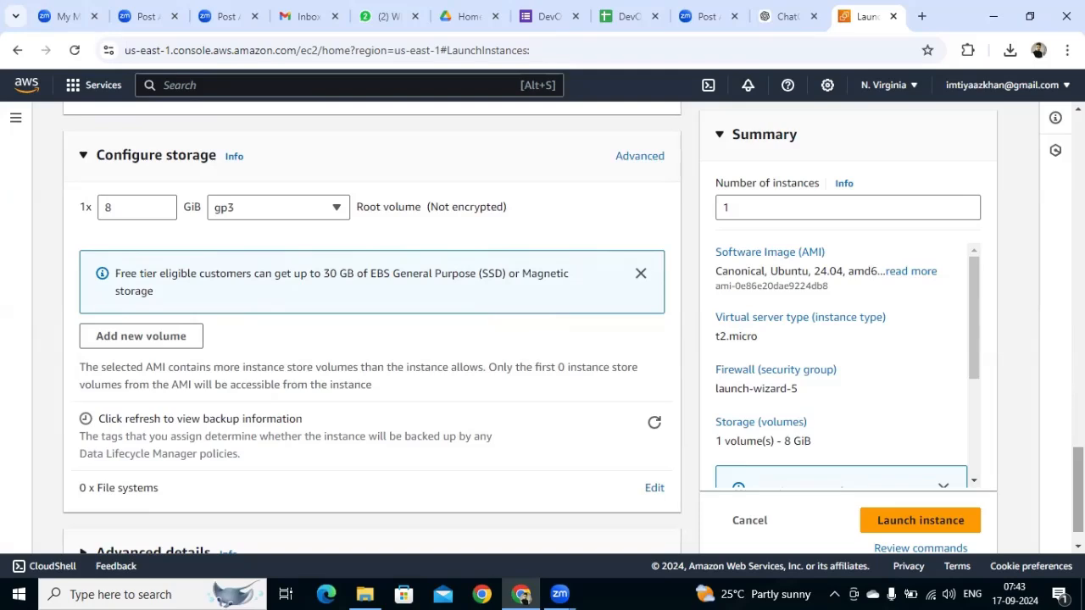
pyautogui.moveTo(1078, 490); pyautogui.dragTo(1078, 498)
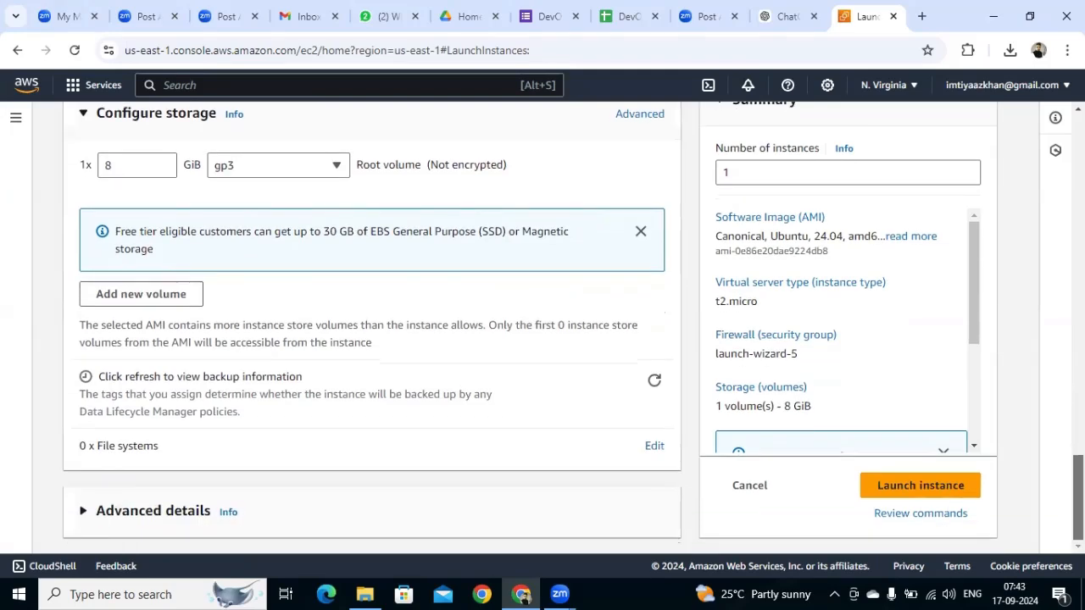
pyautogui.scroll(3, 372, 330)
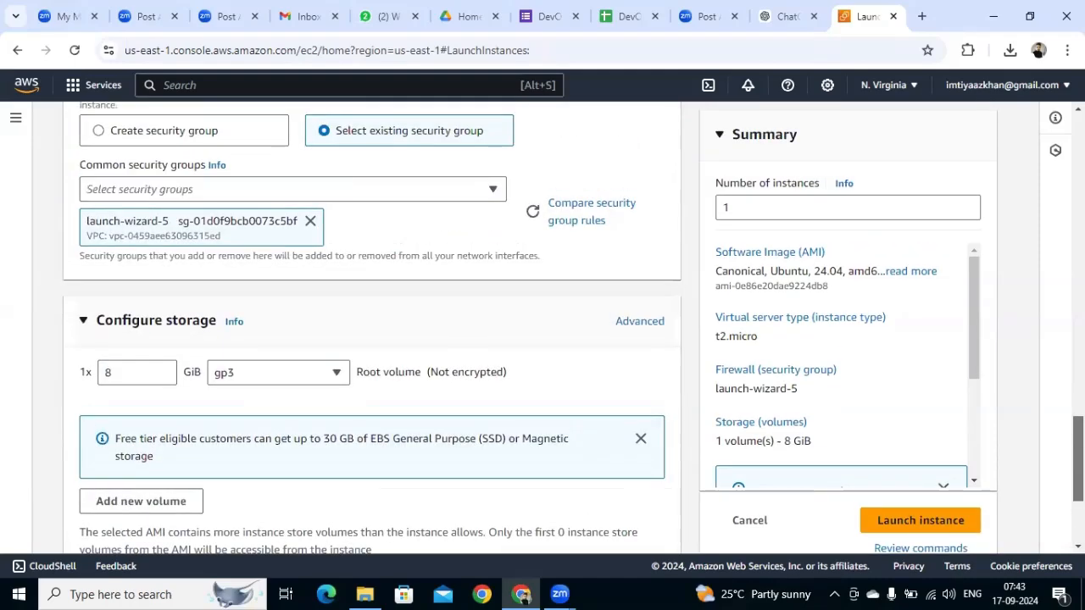
pyautogui.scroll(-3, 372, 331)
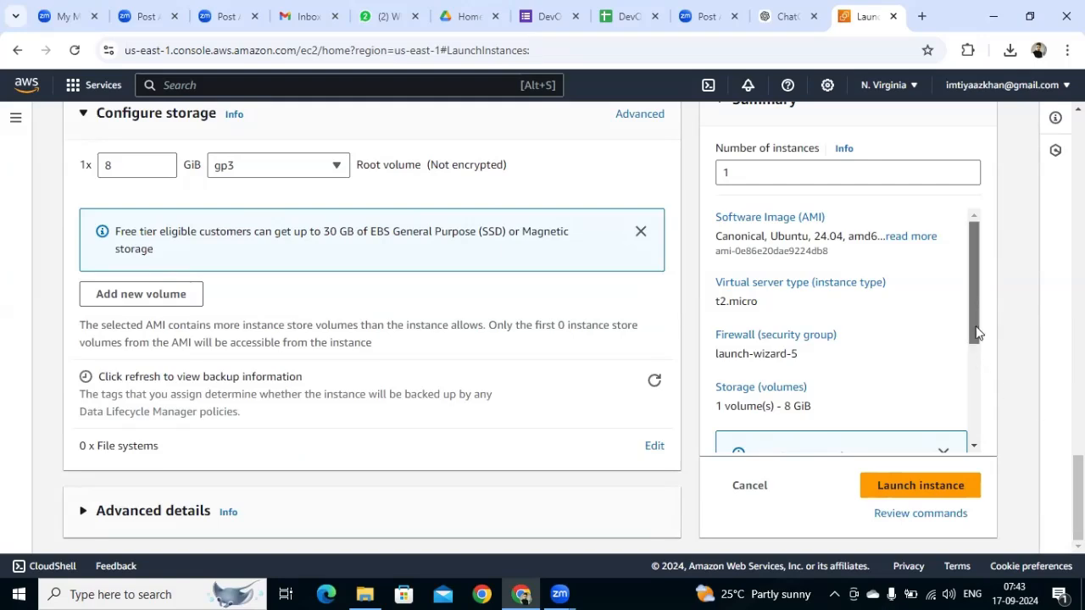
pyautogui.moveTo(972, 311); pyautogui.dragTo(981, 402)
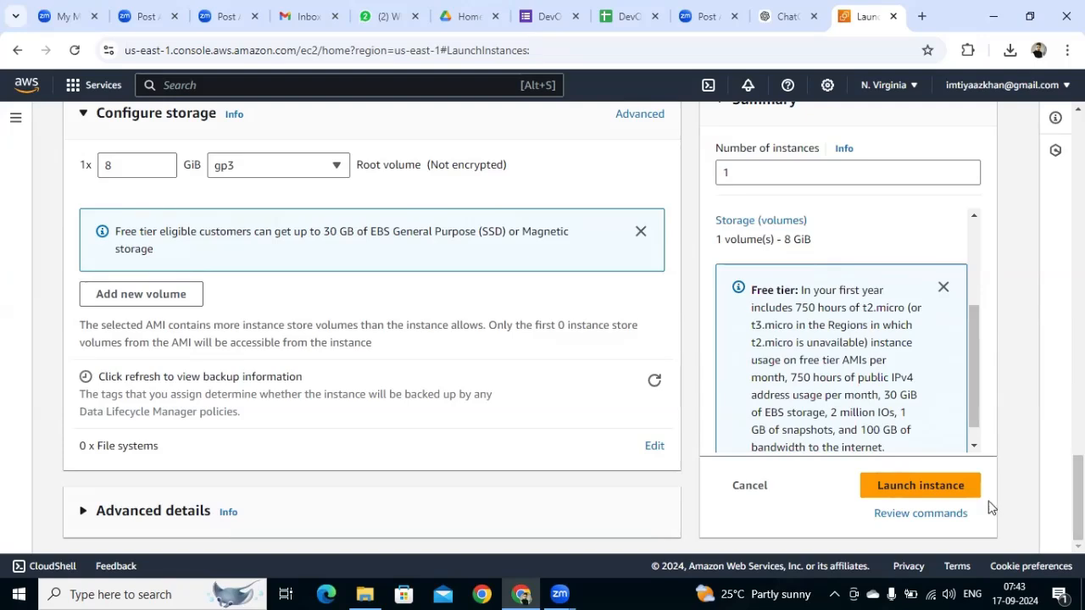
pyautogui.click(909, 491)
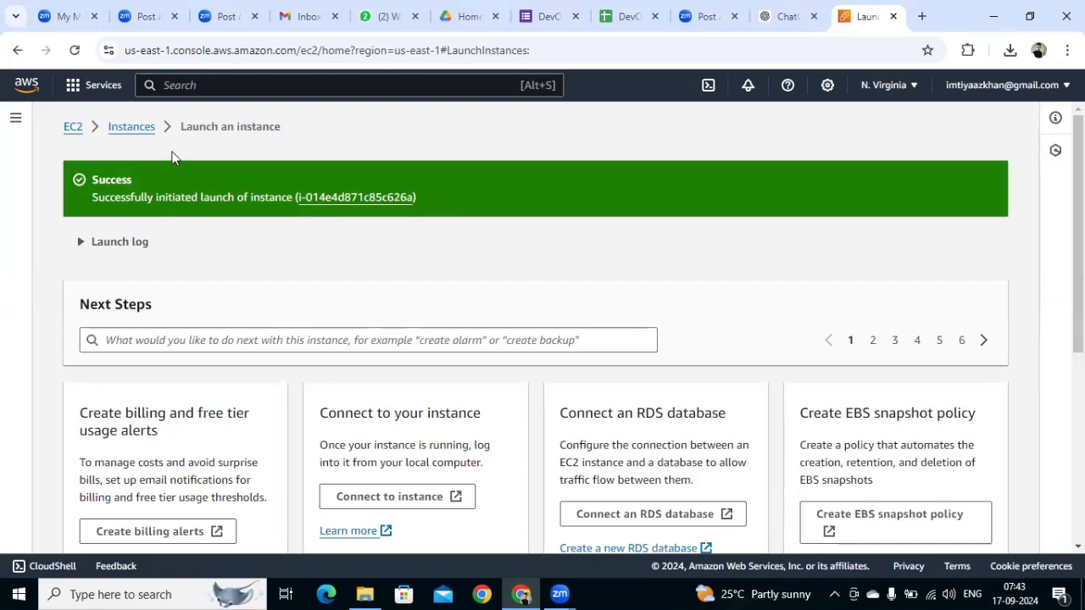
# Step: Go to the instances list and refresh it until the My Application instance is running
pyautogui.click(129, 127)
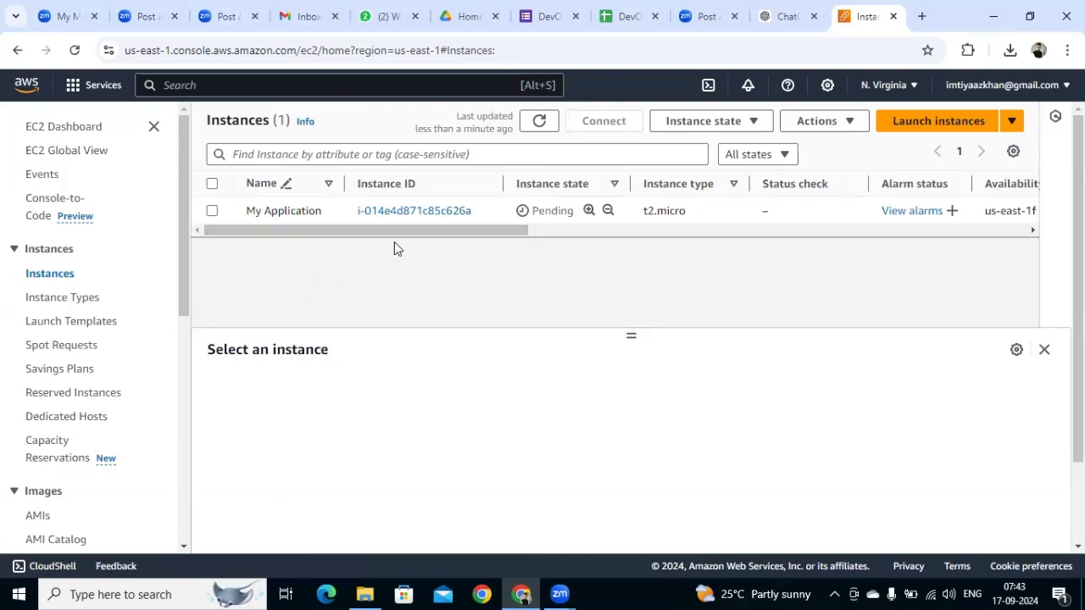
pyautogui.click(541, 124)
pyautogui.click(540, 122)
pyautogui.click(540, 124)
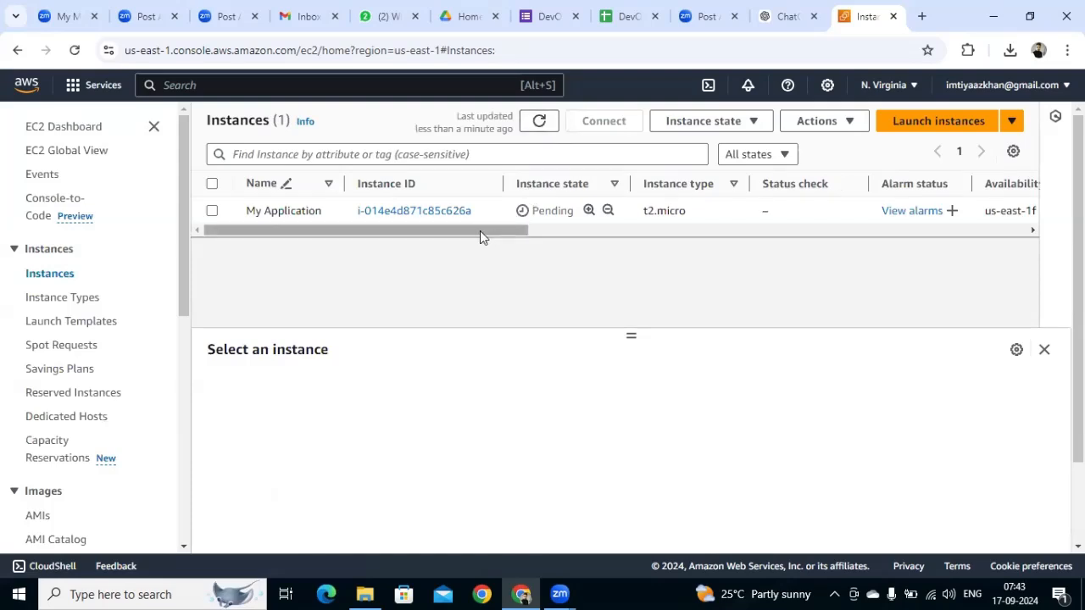
pyautogui.moveTo(480, 231); pyautogui.dragTo(440, 275)
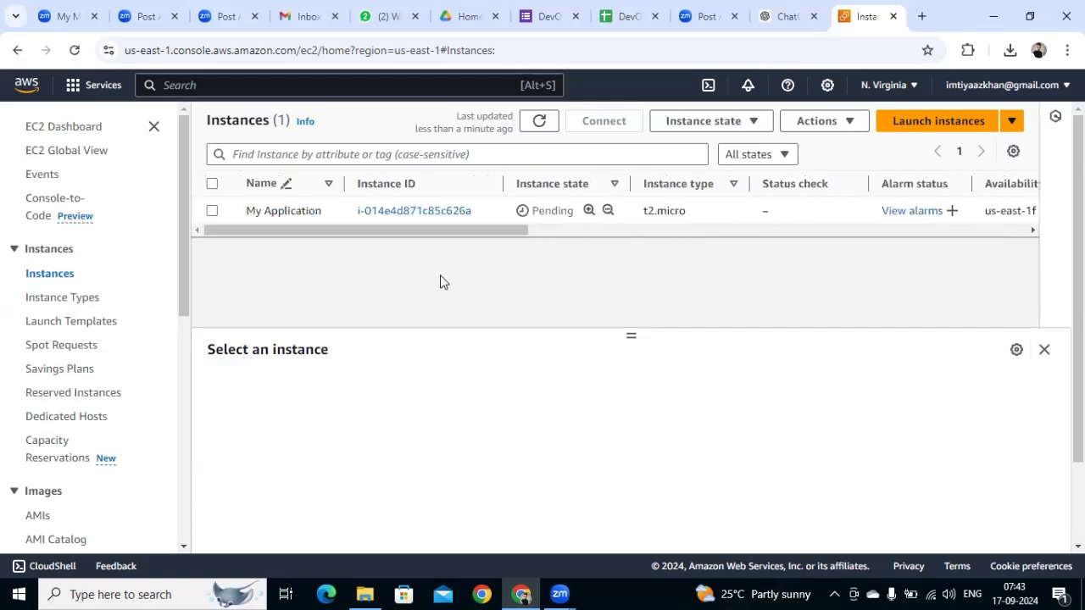
pyautogui.click(539, 122)
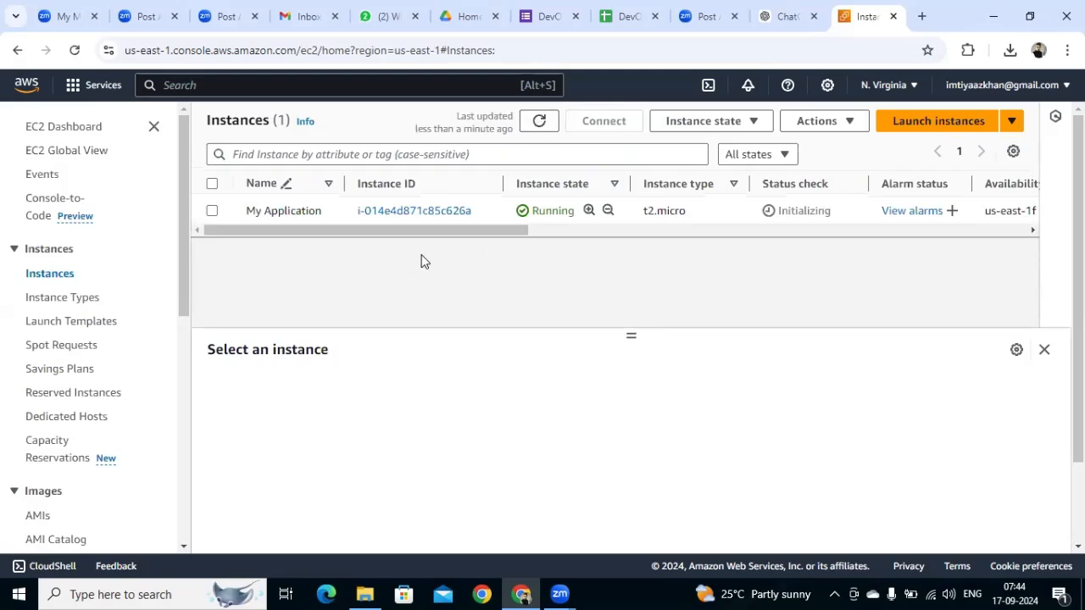
# Step: Open the My Application instance's summary and examine its addresses and configuration details
pyautogui.click(442, 211)
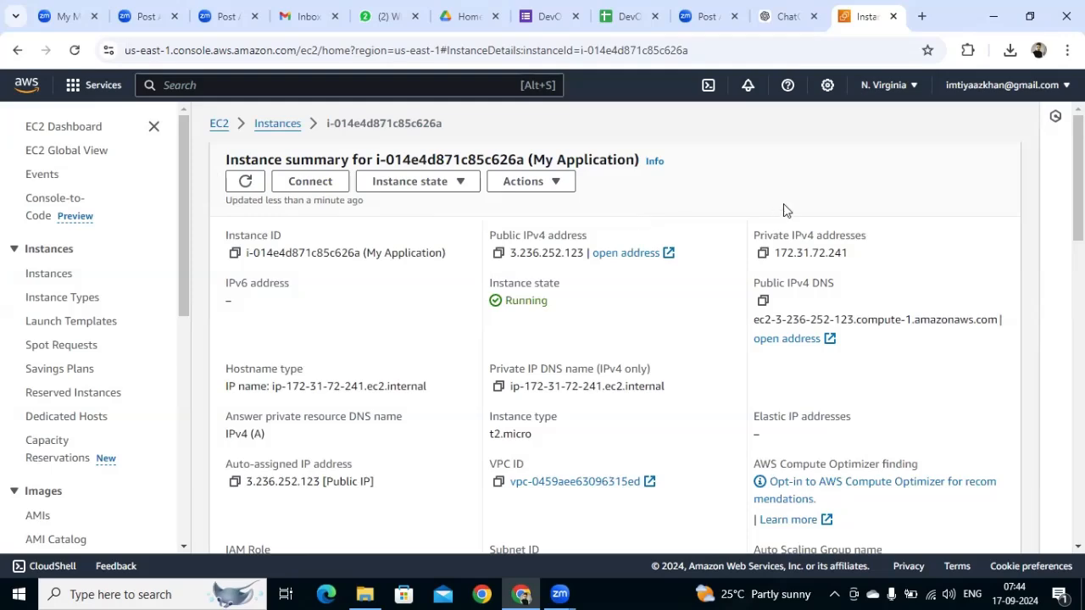
pyautogui.scroll(-3, 614, 331)
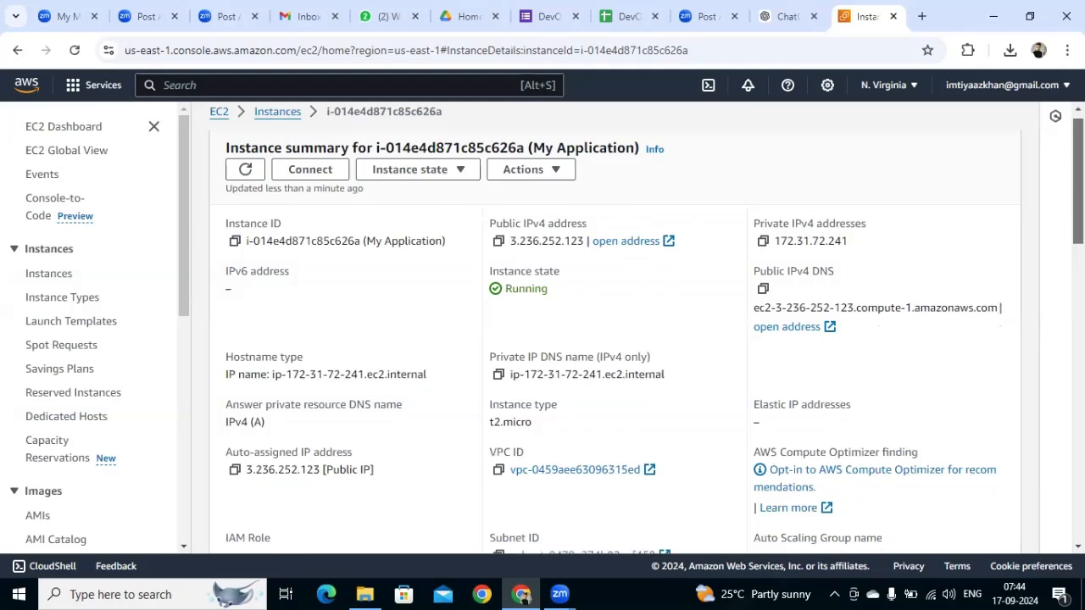
pyautogui.scroll(-1, 615, 331)
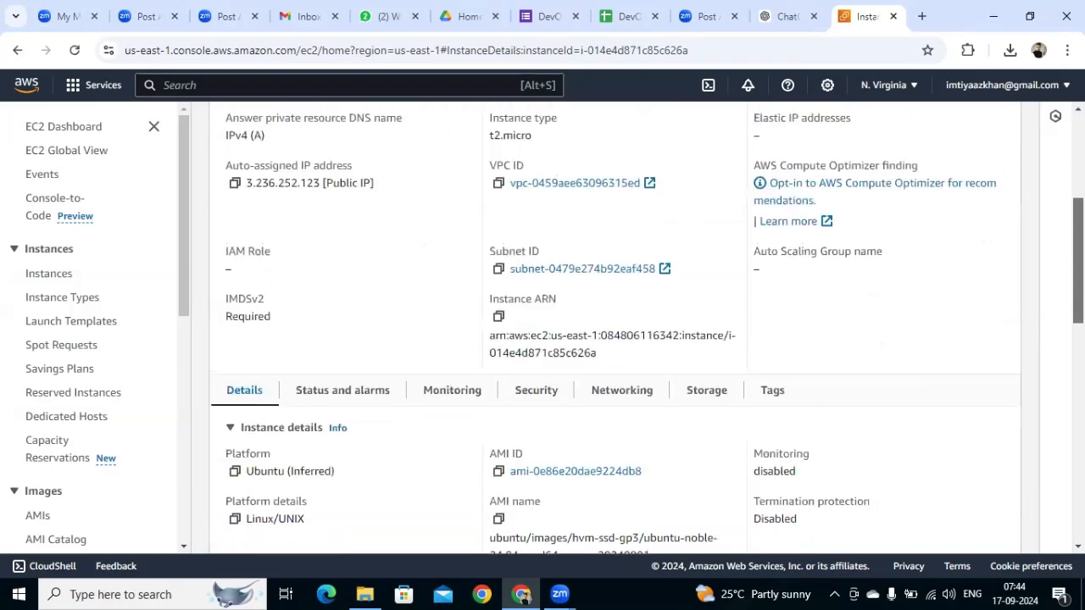
# Step: Examine the My Application instance's platform, AMI and key pair details, and view its status checks and alarms
pyautogui.scroll(1, 614, 331)
pyautogui.scroll(-3, 614, 330)
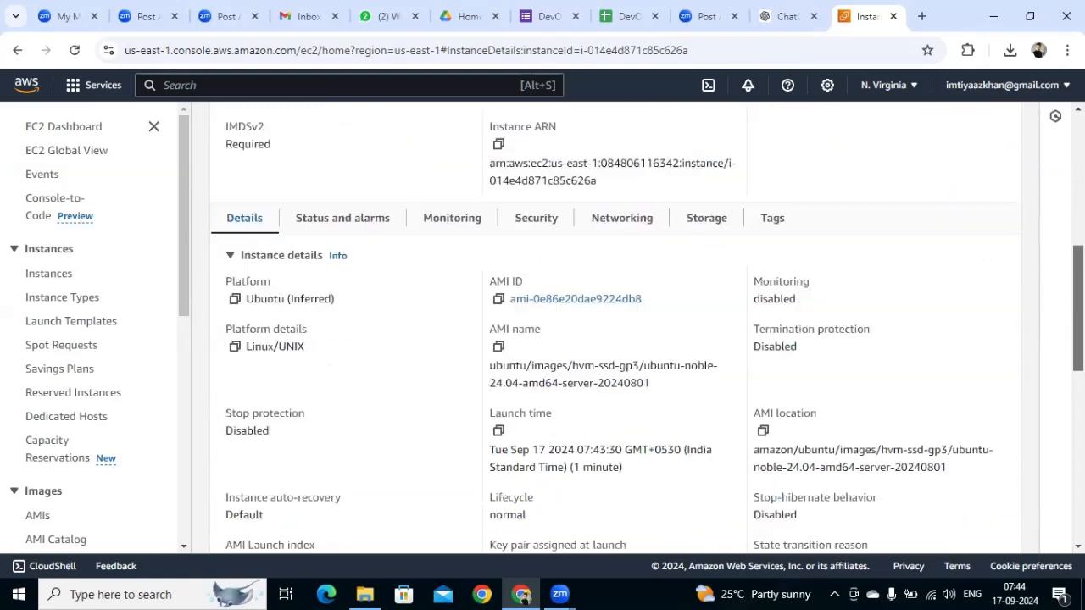
pyautogui.scroll(-1, 614, 330)
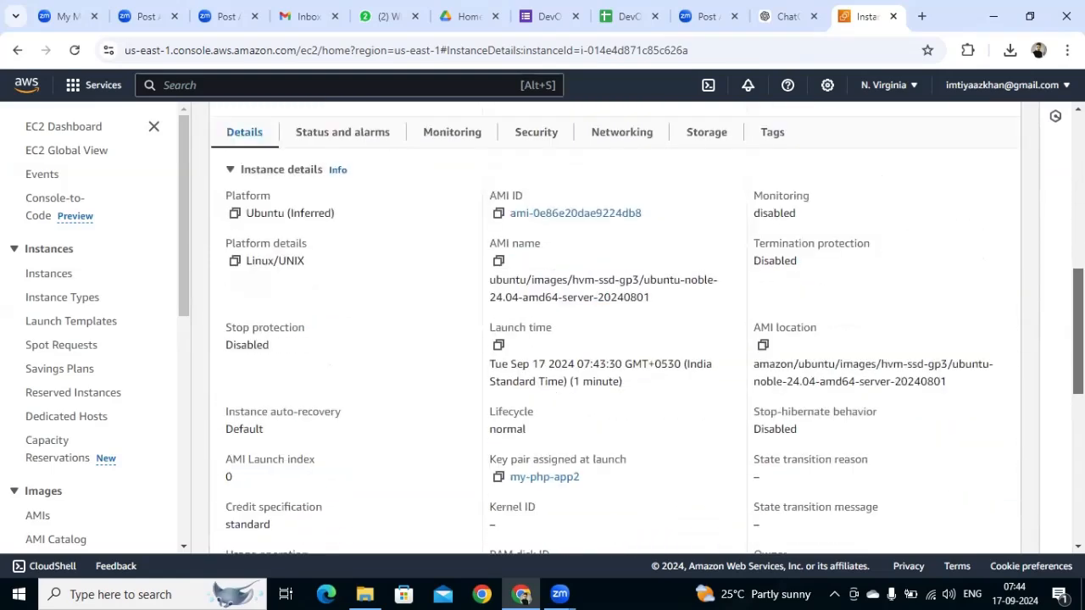
pyautogui.scroll(1, 933, 288)
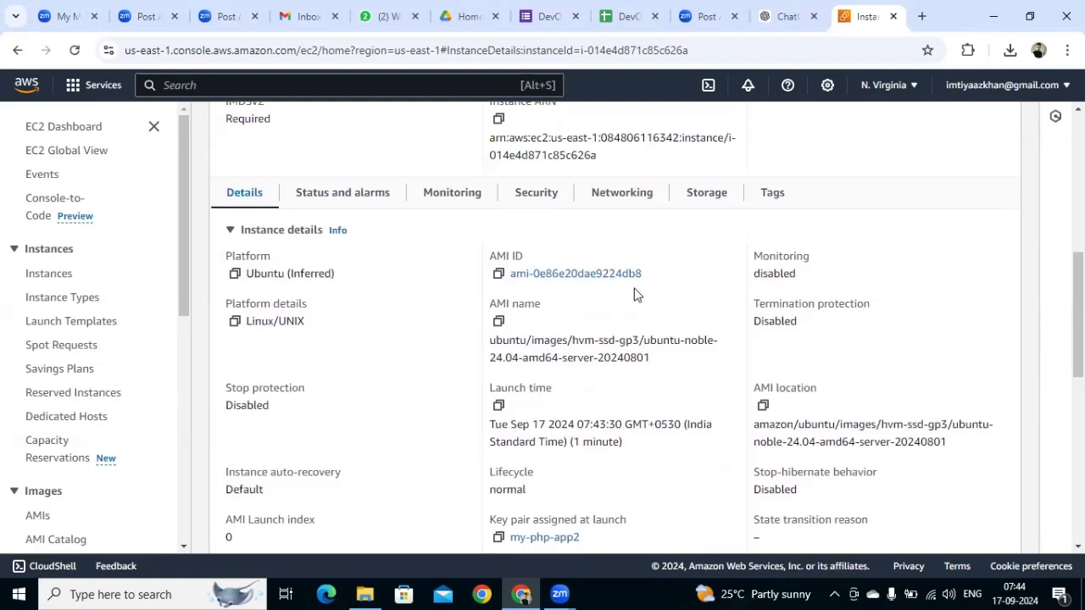
pyautogui.click(364, 201)
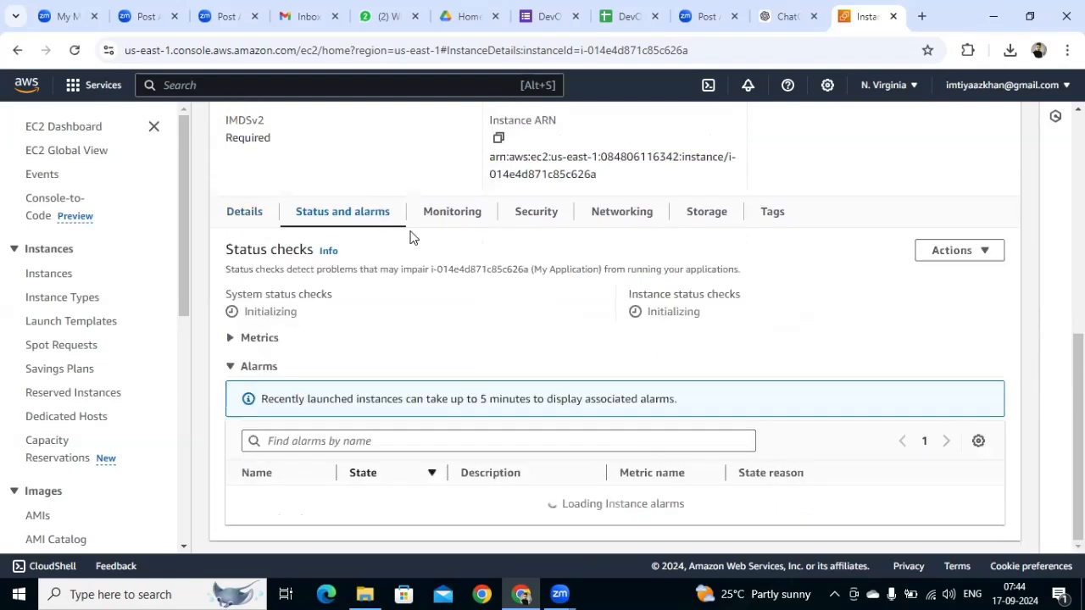
# Step: Review the instance's monitoring metrics, including the CPU utilization, network traffic and CPU credit charts
pyautogui.click(469, 220)
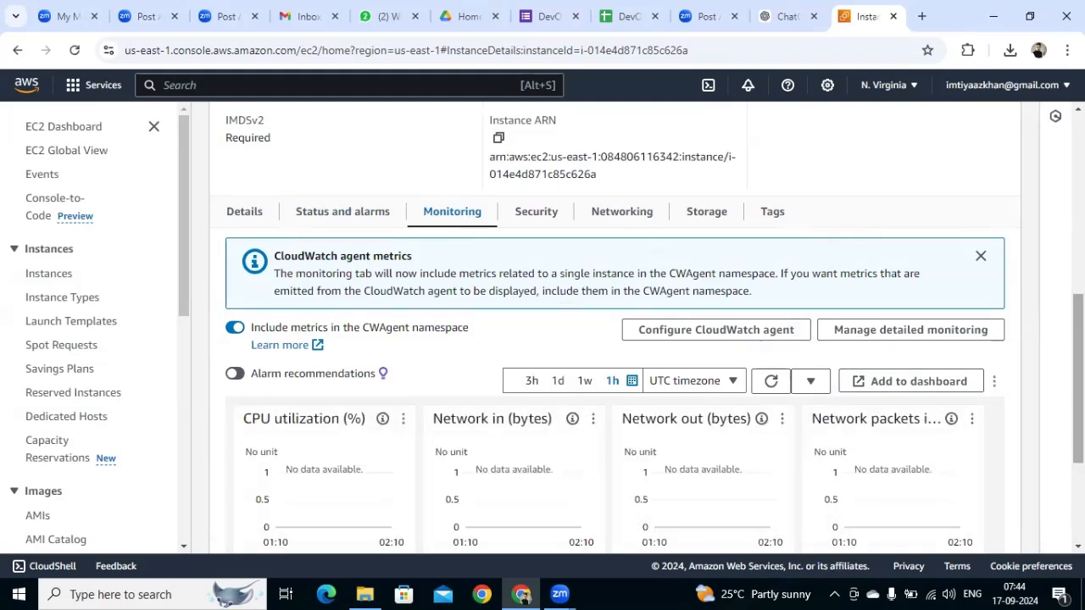
pyautogui.scroll(-2, 614, 327)
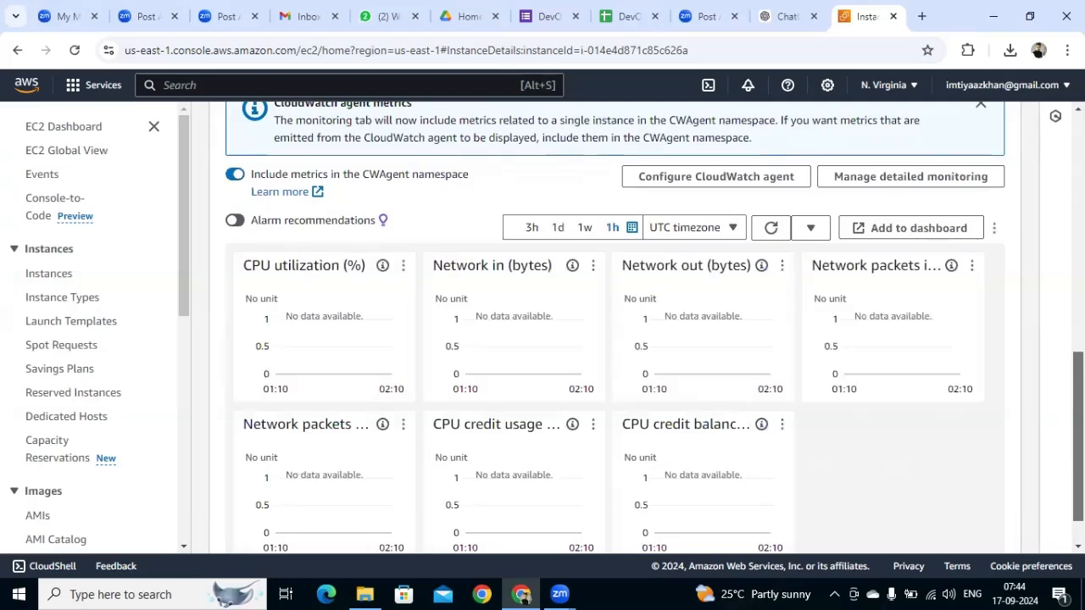
pyautogui.scroll(-1, 615, 327)
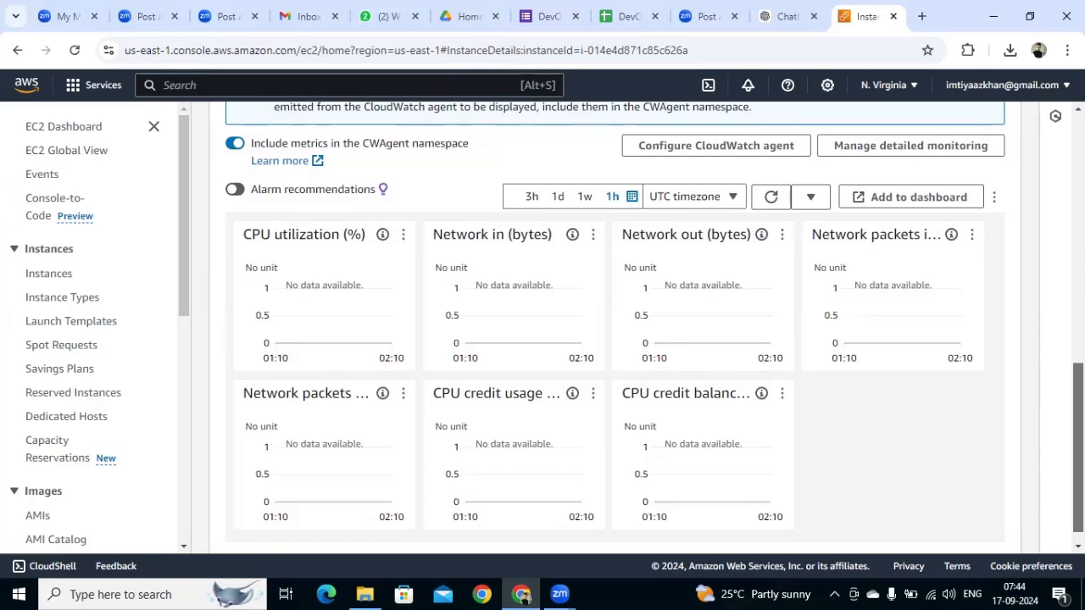
pyautogui.scroll(-1, 615, 327)
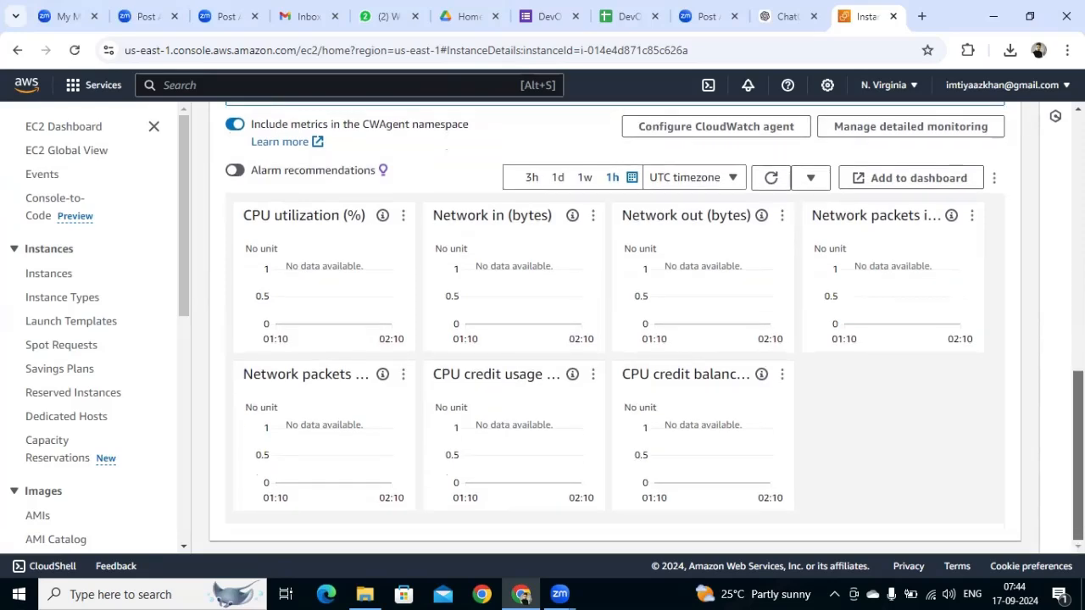
pyautogui.scroll(4, 614, 327)
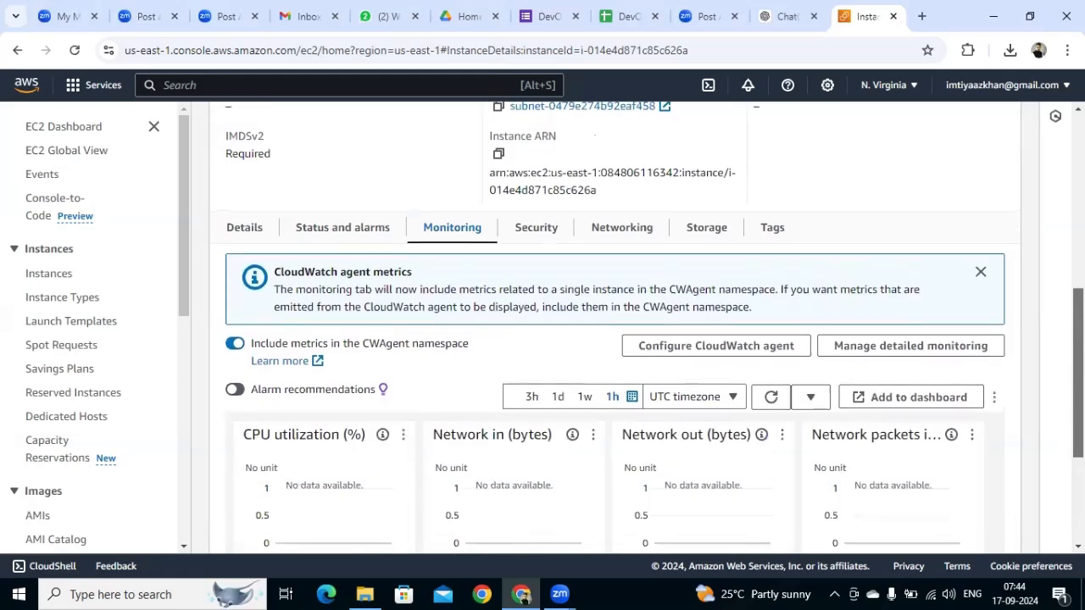
pyautogui.scroll(1, 881, 278)
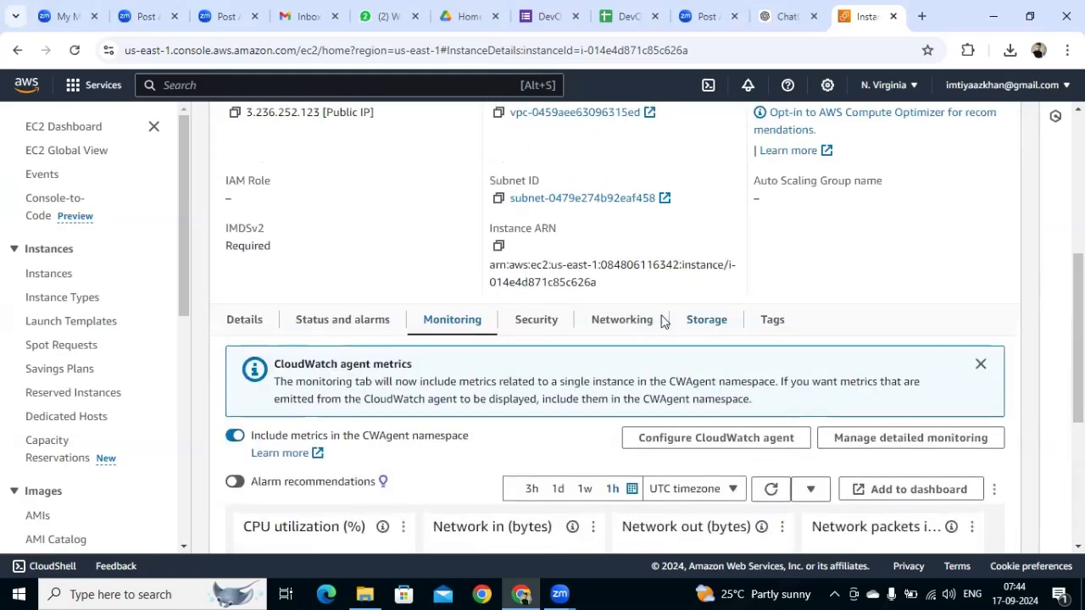
# Step: Check the instance's security details, and open its launch-wizard-5 security group to examine the inbound rules
pyautogui.click(545, 328)
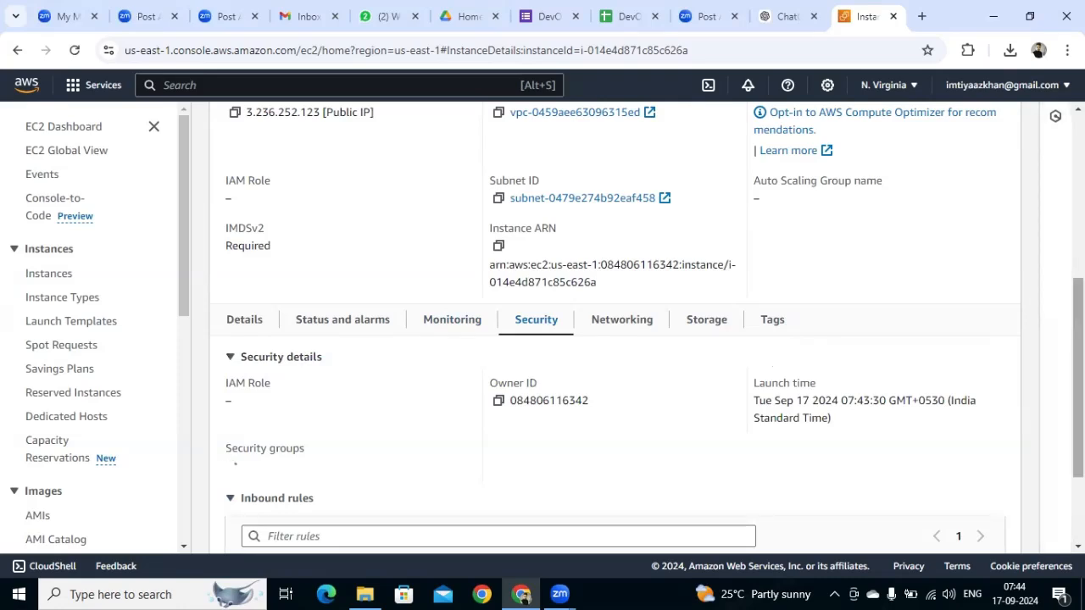
pyautogui.scroll(-2, 1060, 320)
pyautogui.scroll(-1, 614, 328)
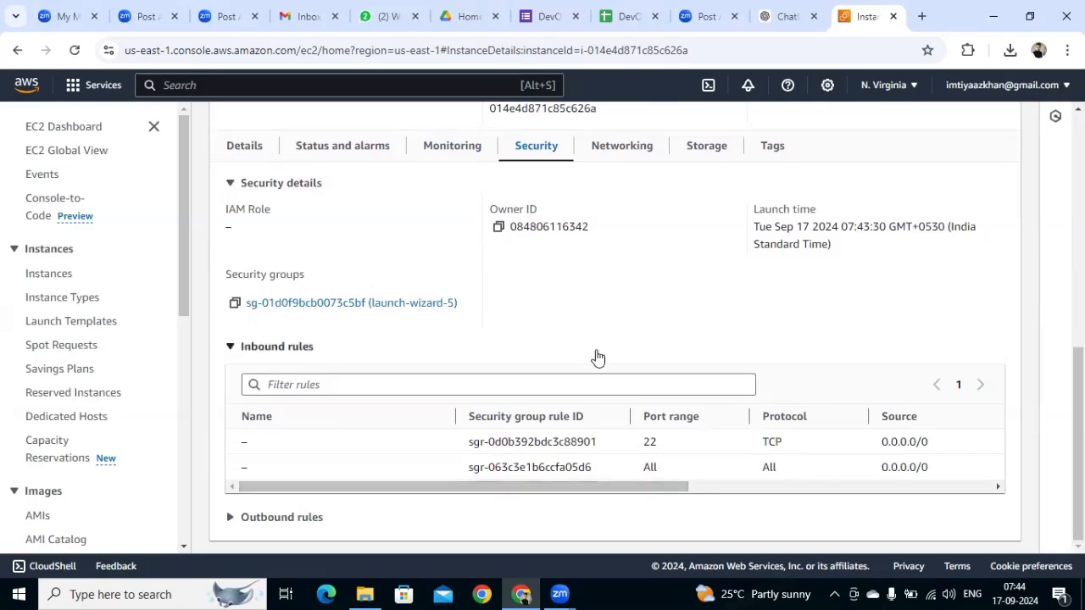
pyautogui.click(414, 305)
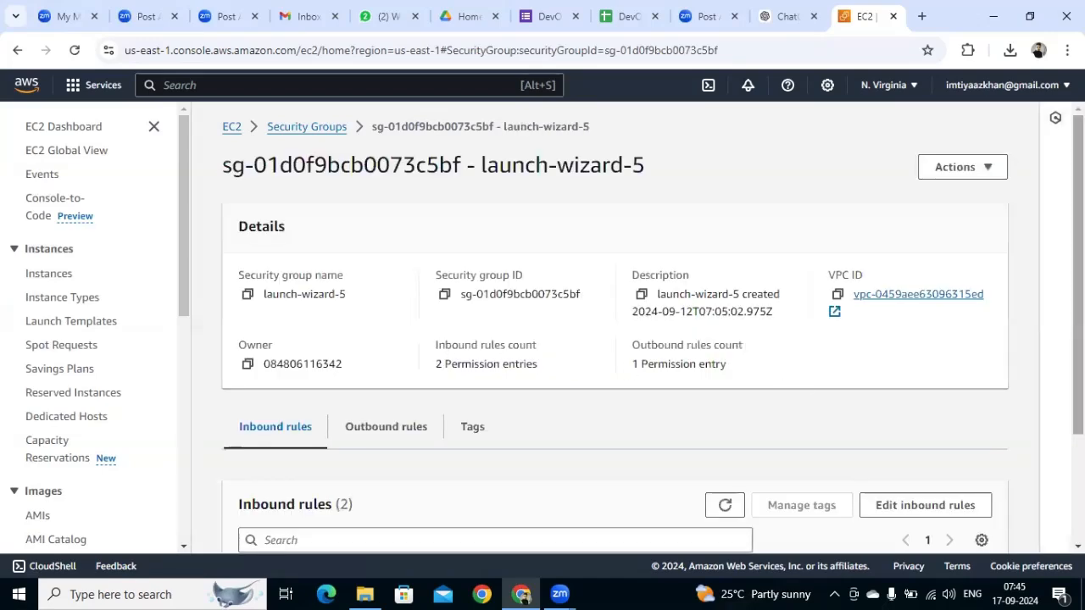
pyautogui.moveTo(1078, 276); pyautogui.dragTo(1078, 382)
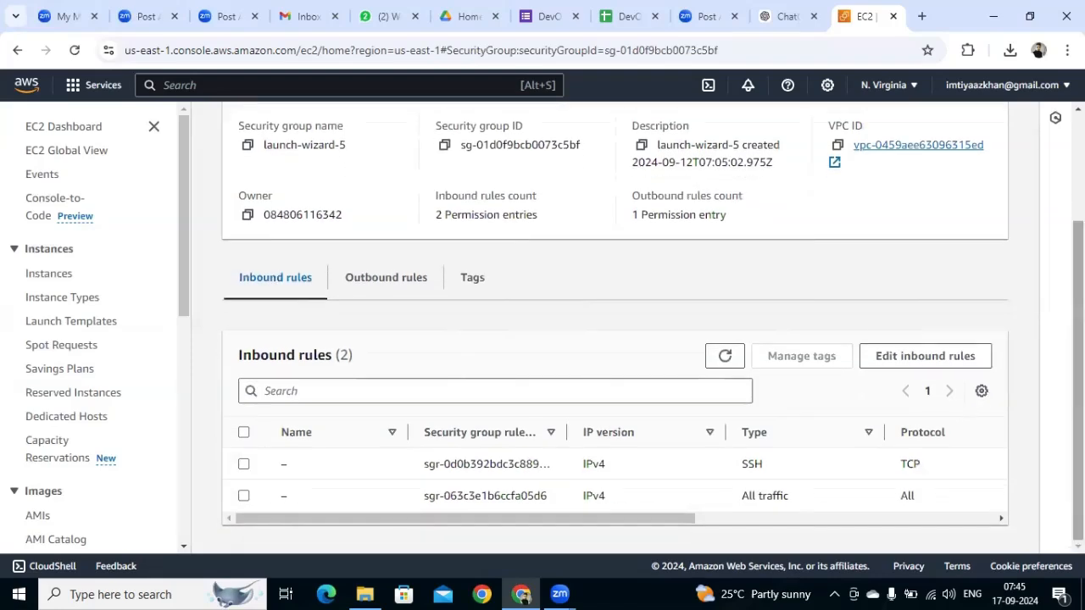
pyautogui.moveTo(1078, 381)
pyautogui.mouseDown()
pyautogui.moveTo(1078, 274)
pyautogui.moveTo(1078, 382)
pyautogui.mouseUp()
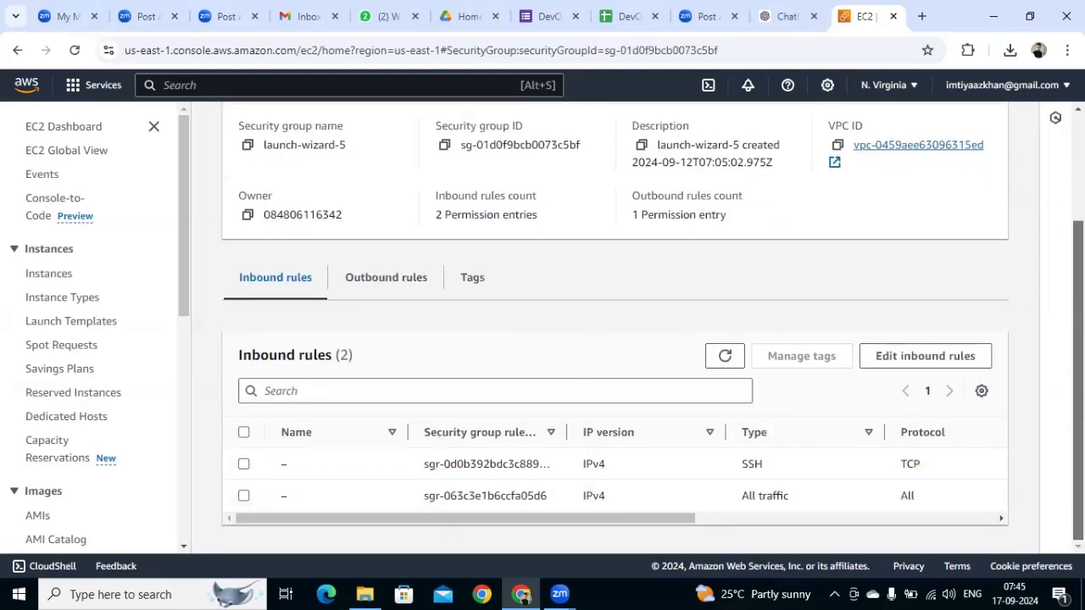
# Step: Try to change the source of launch-wizard-5's All traffic inbound rule to Anywhere-IPv4 and save the rules
pyautogui.click(940, 360)
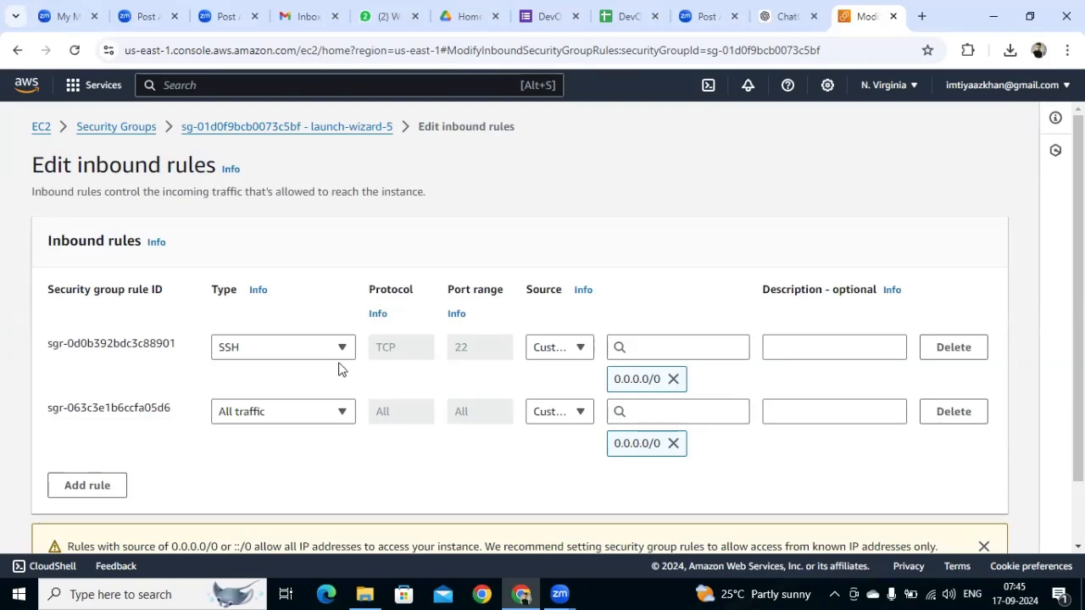
pyautogui.click(582, 413)
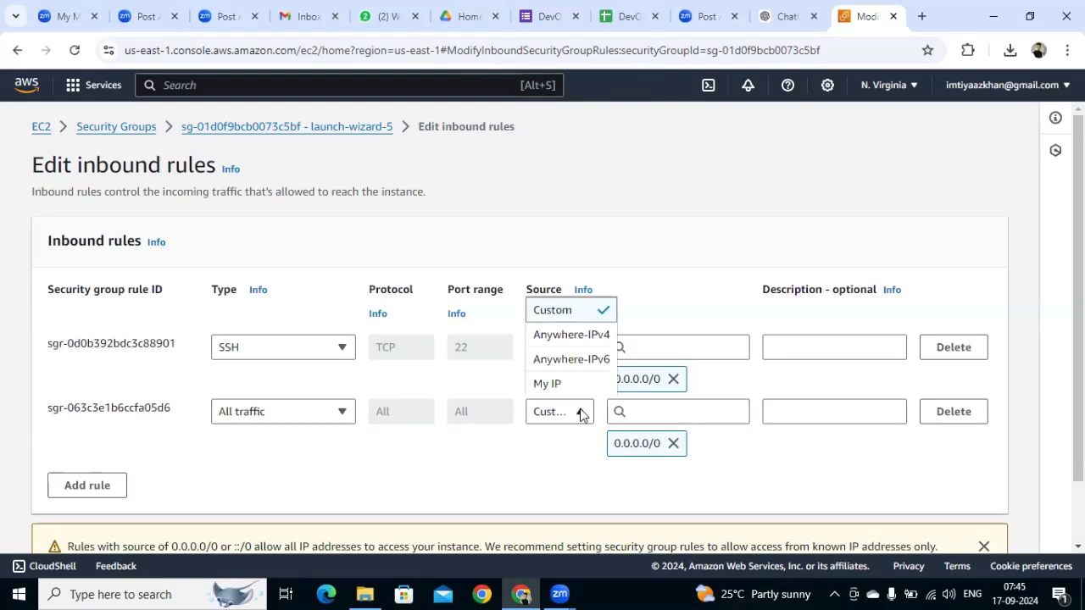
pyautogui.click(575, 336)
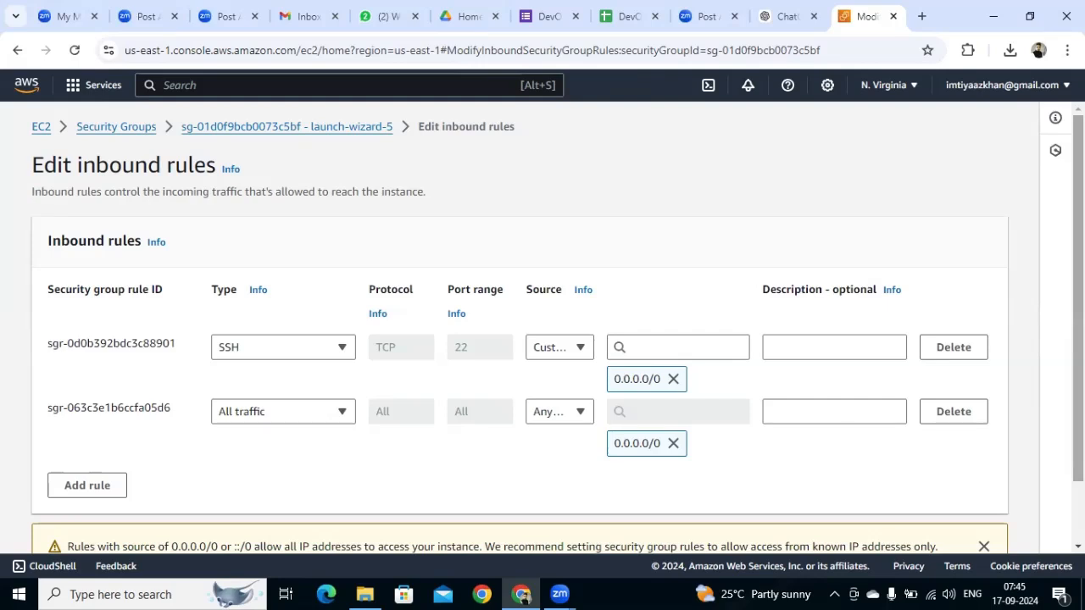
pyautogui.scroll(-2, 848, 492)
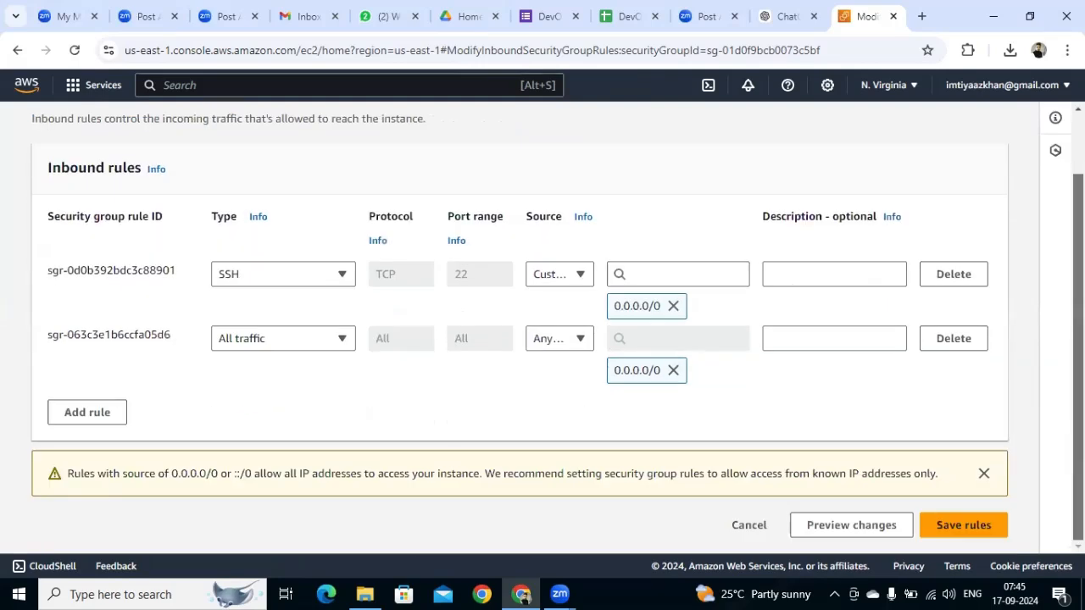
pyautogui.click(979, 513)
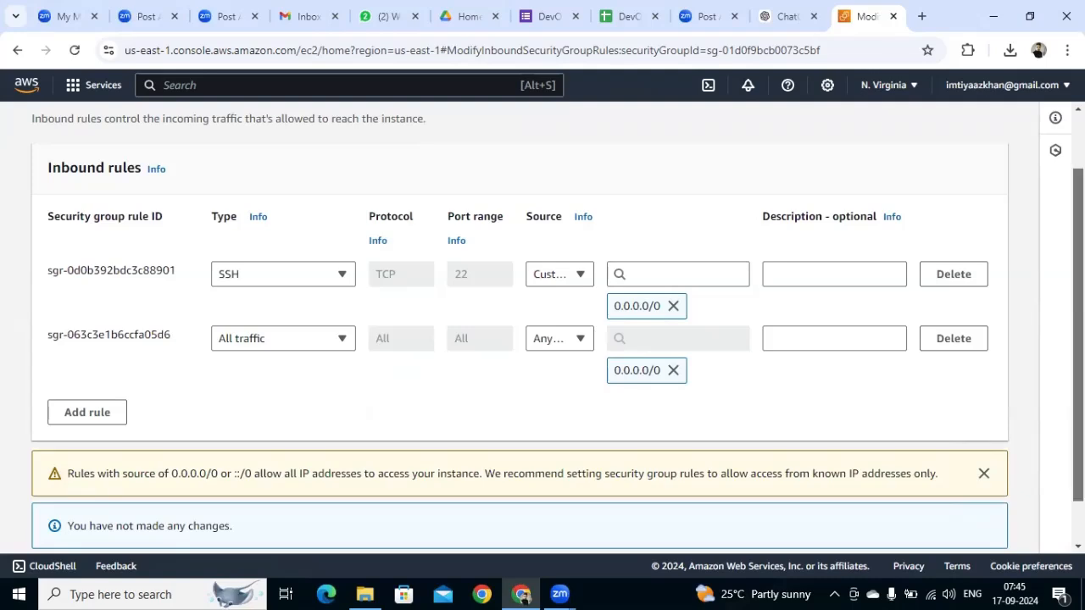
pyautogui.moveTo(1078, 407); pyautogui.dragTo(1078, 349)
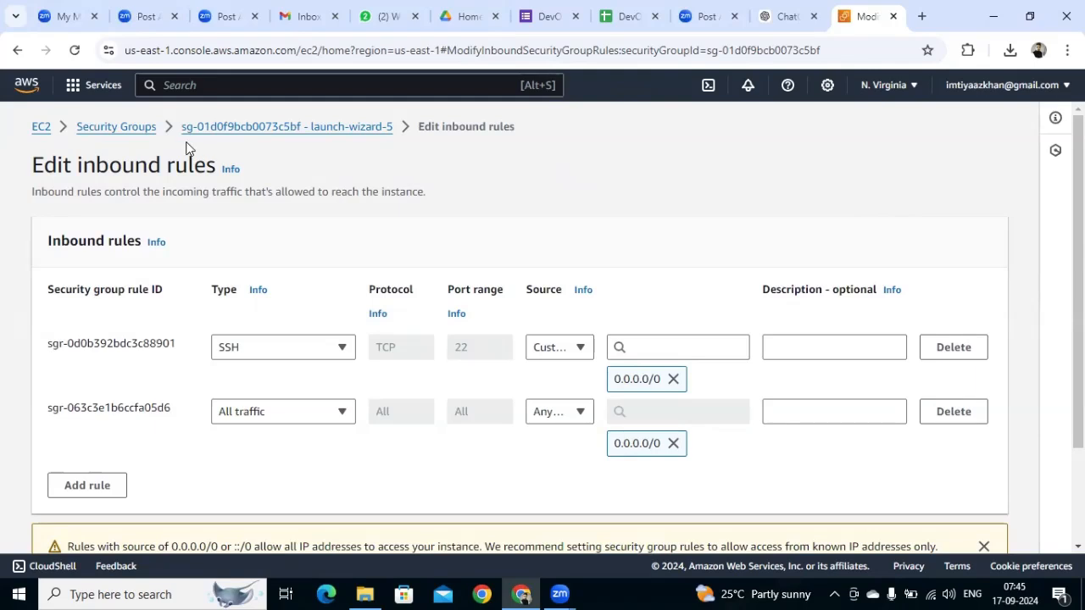
# Step: Return to the EC2 dashboard, list the running instances, and open the My Application instance's summary
pyautogui.click(125, 135)
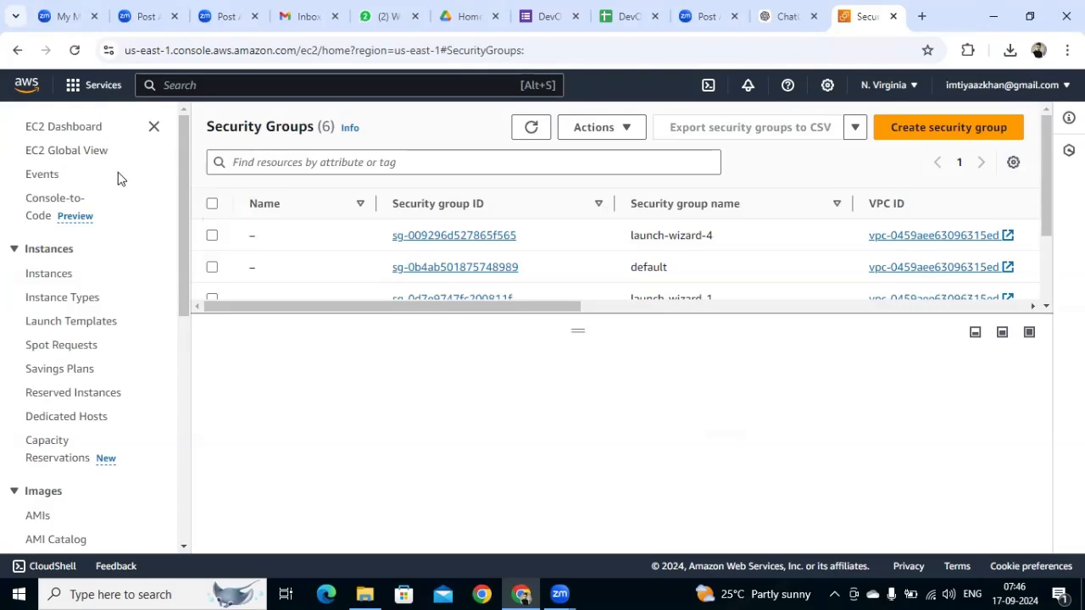
pyautogui.click(72, 129)
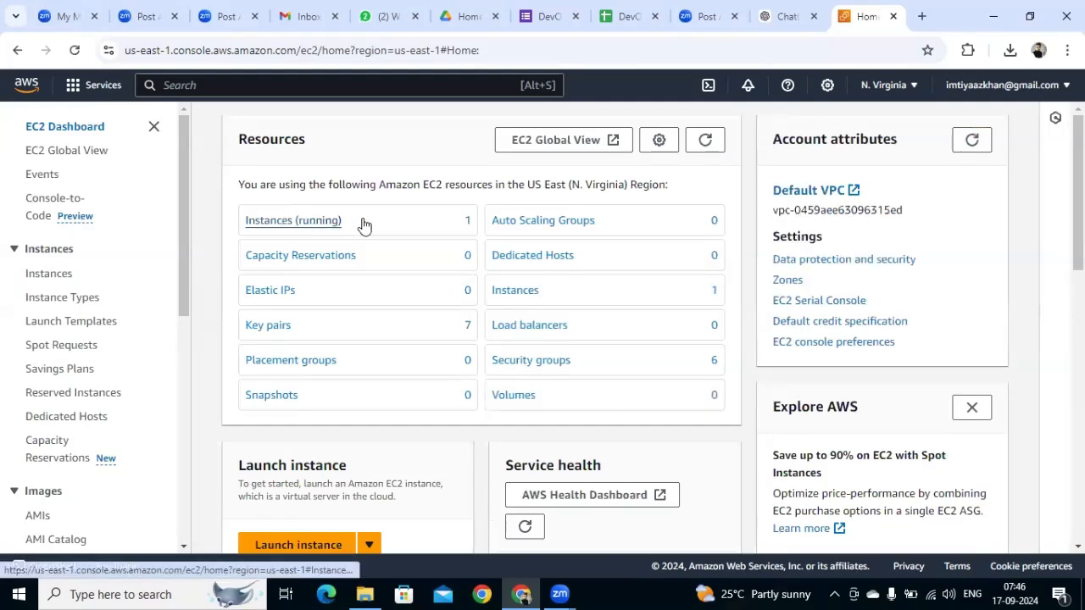
pyautogui.click(318, 222)
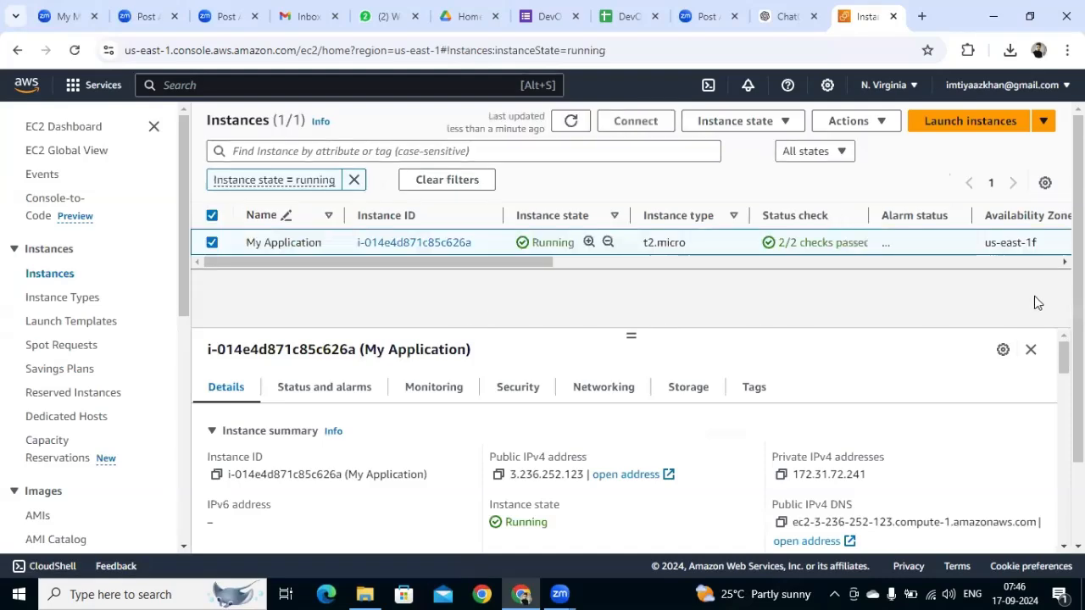
pyautogui.click(439, 244)
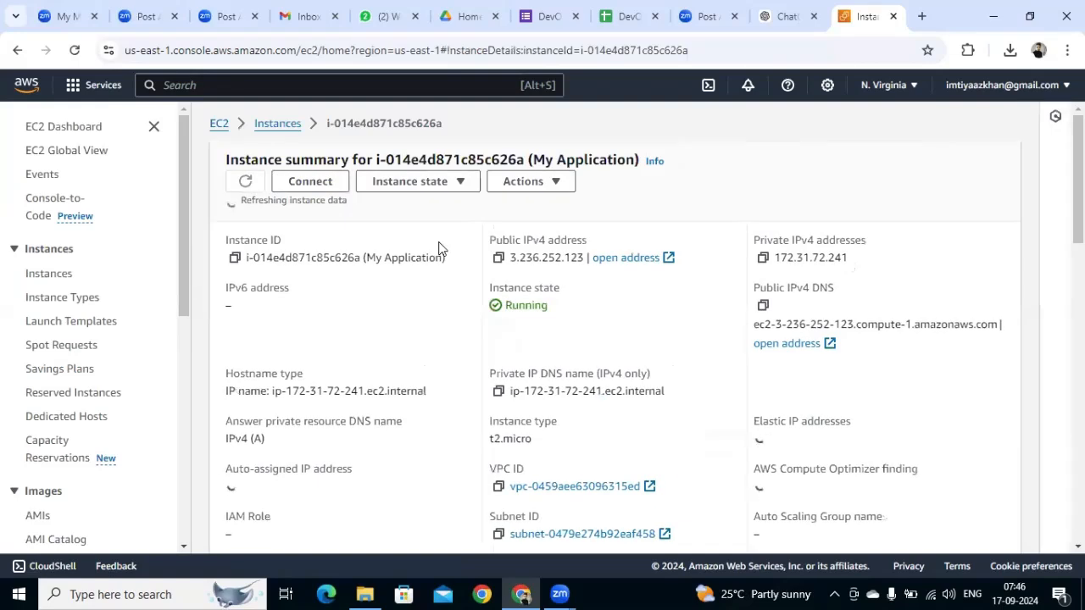
# Step: Copy the instance's public IPv4 address and load it in a new browser tab to test access
pyautogui.click(498, 259)
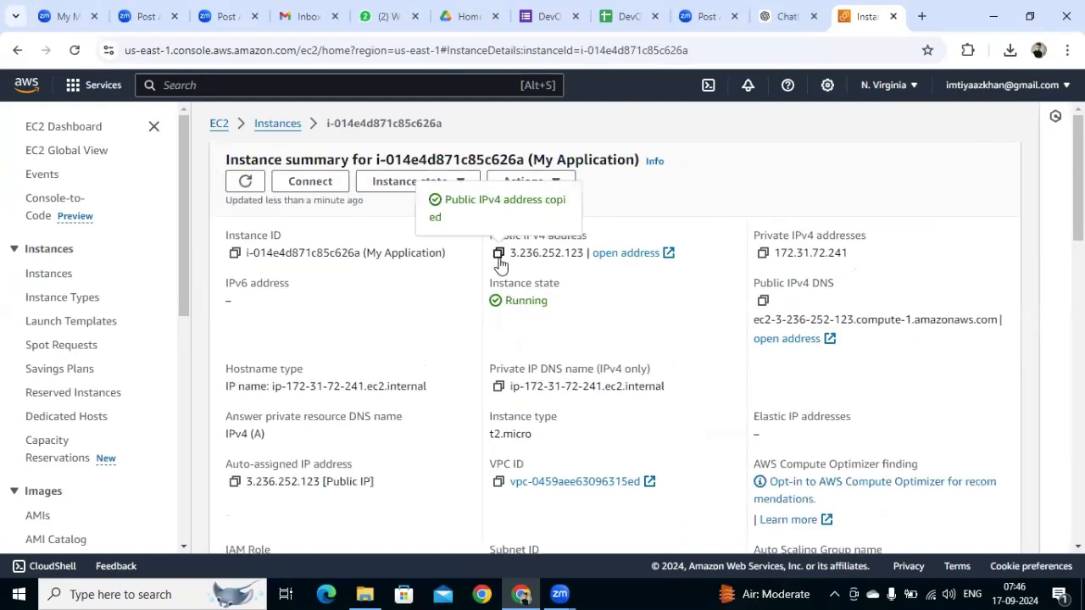
pyautogui.hotkey('ctrl', 't')
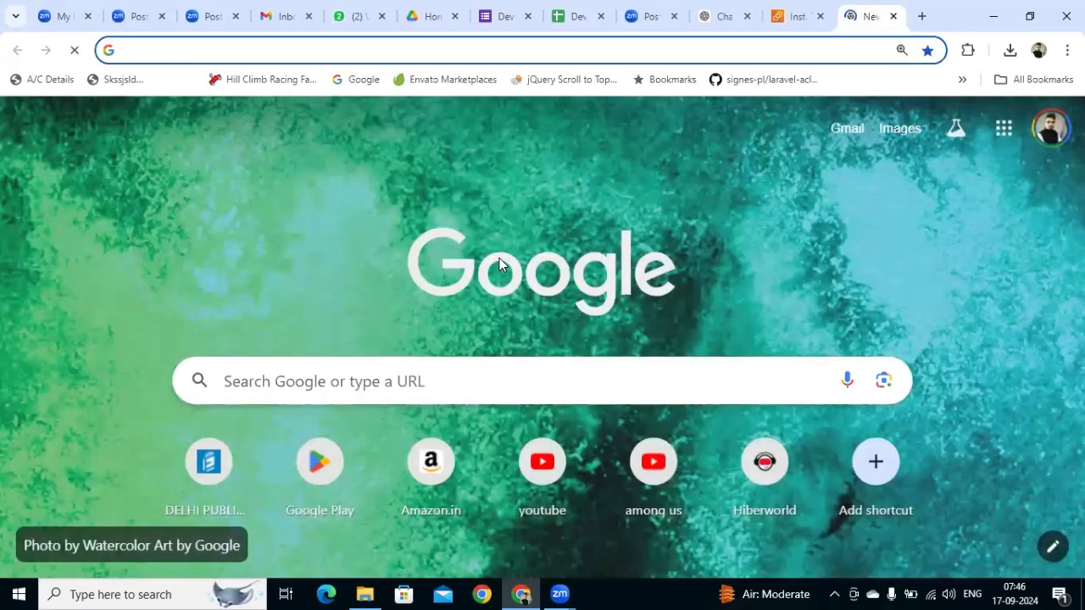
pyautogui.hotkey('ctrl', 'v')
pyautogui.press('Return')
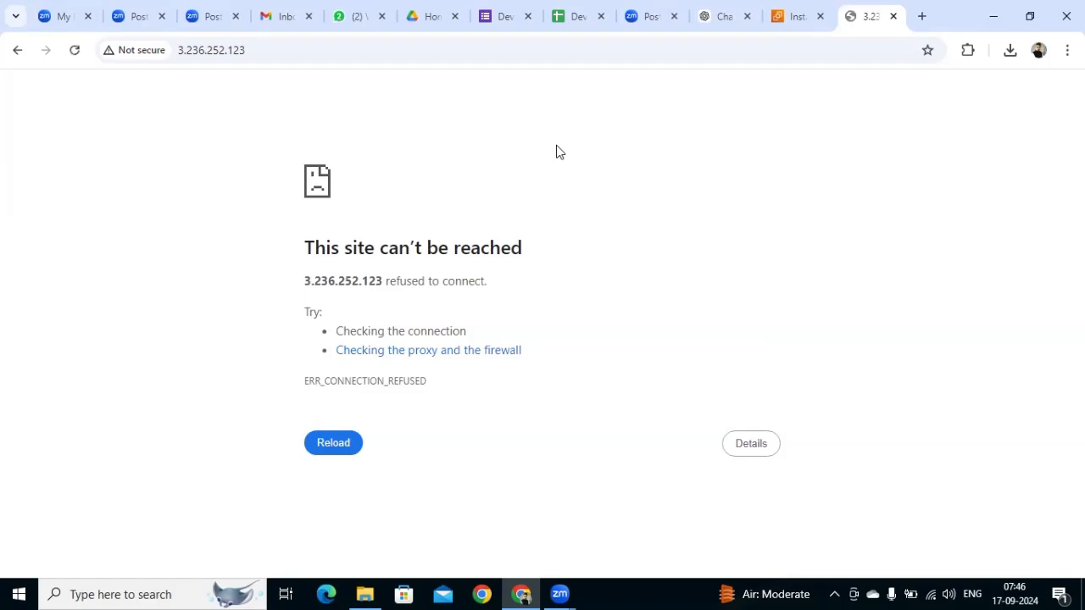
pyautogui.hotkey('alt', 'Tab')
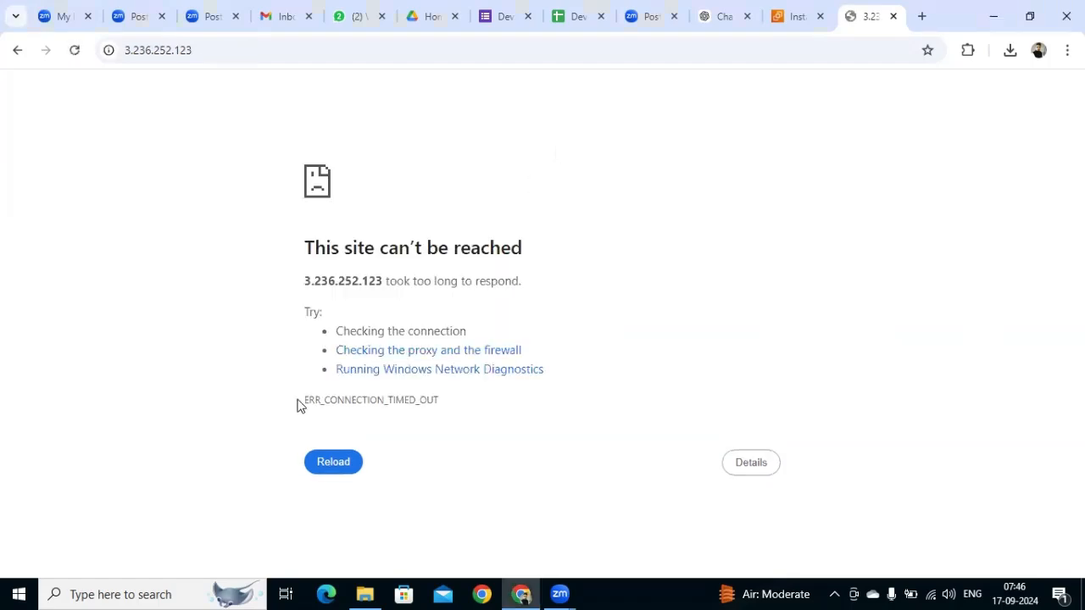
# Step: Launch Windows PowerShell and maximize its window
pyautogui.click(20, 594)
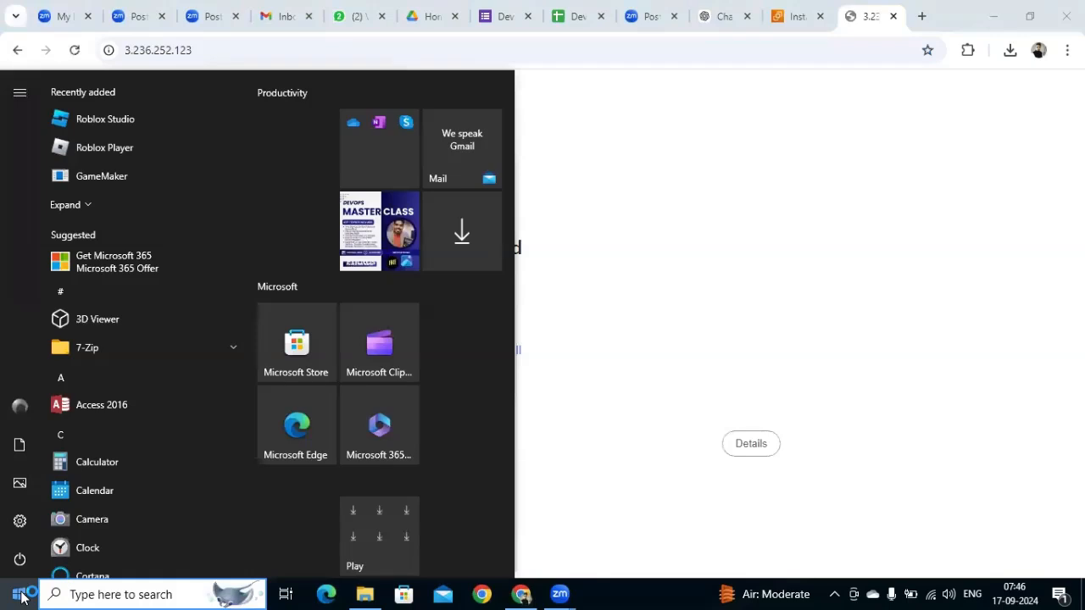
pyautogui.write('pow')
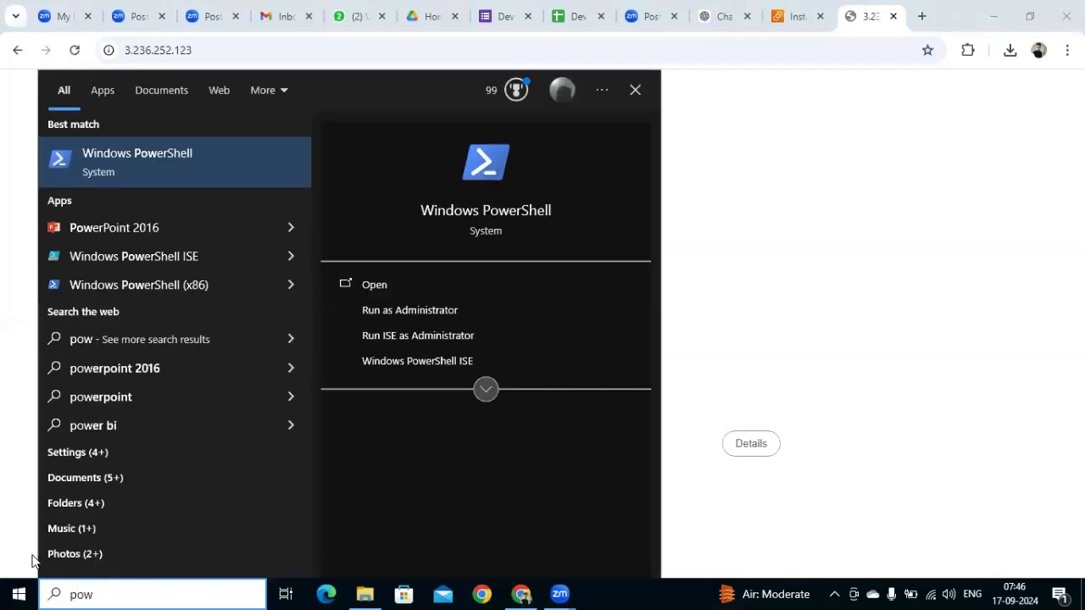
pyautogui.click(169, 161)
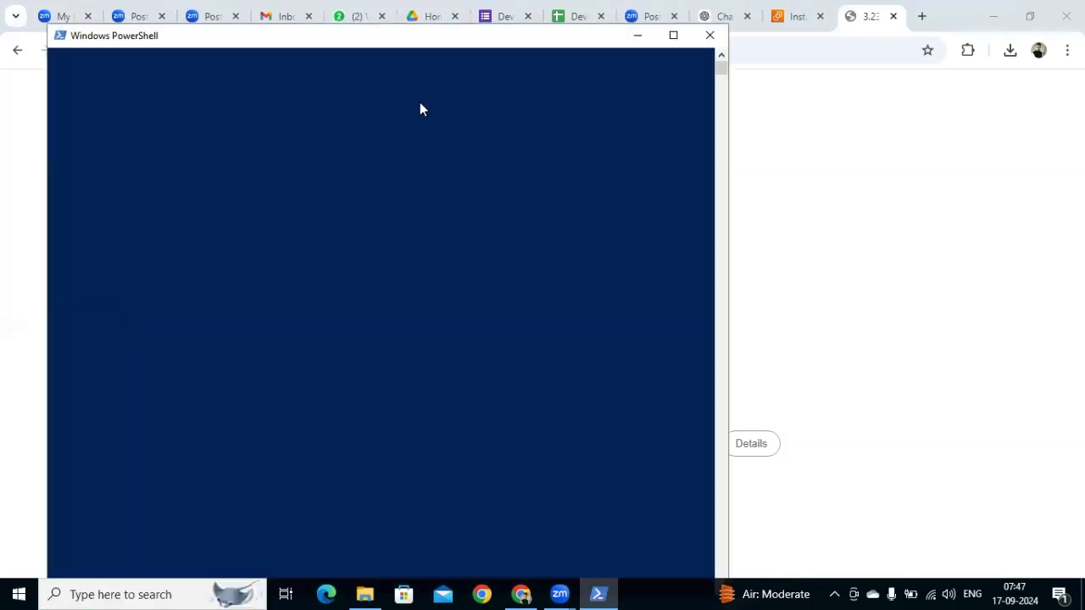
pyautogui.click(673, 35)
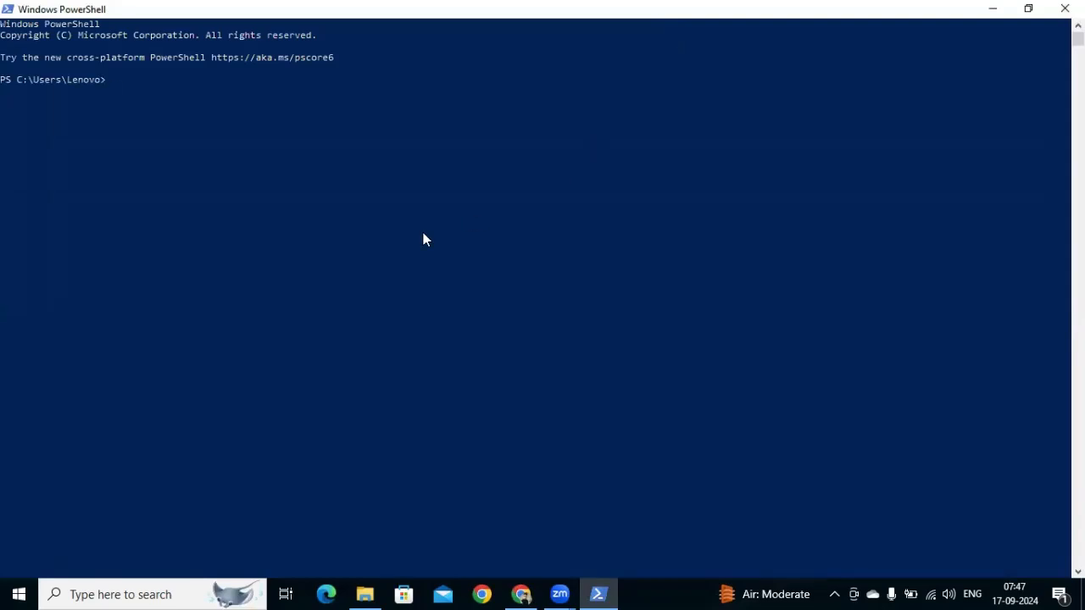
# Step: List the contents of the home directory and change into the projects folder
pyautogui.write('ls')
pyautogui.press('Return')
pyautogui.write('cd ')
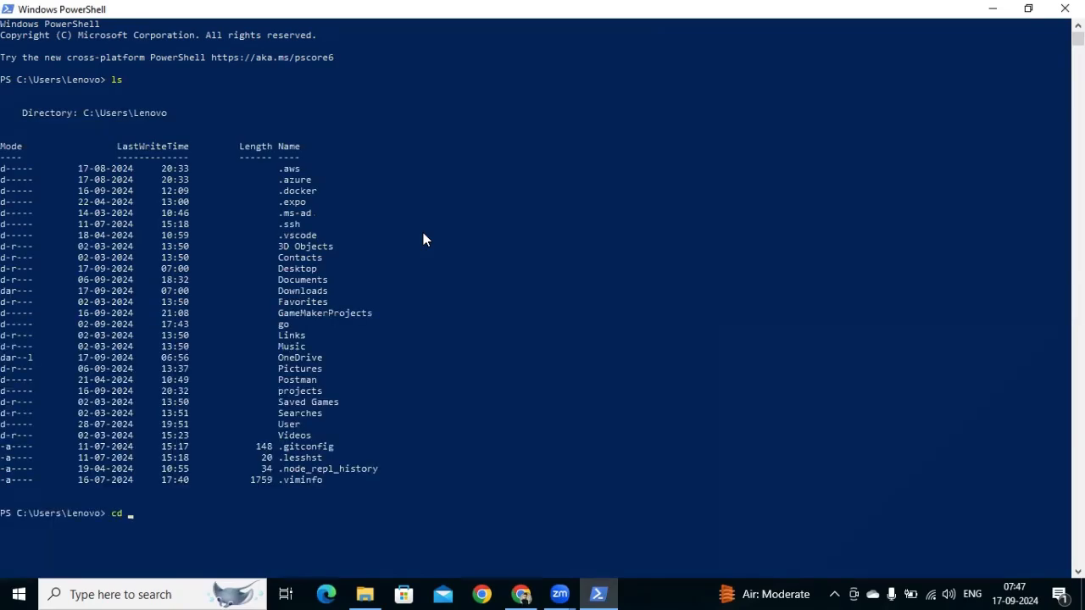
pyautogui.write('.\\pro')
pyautogui.press('Tab')
pyautogui.press('Return')
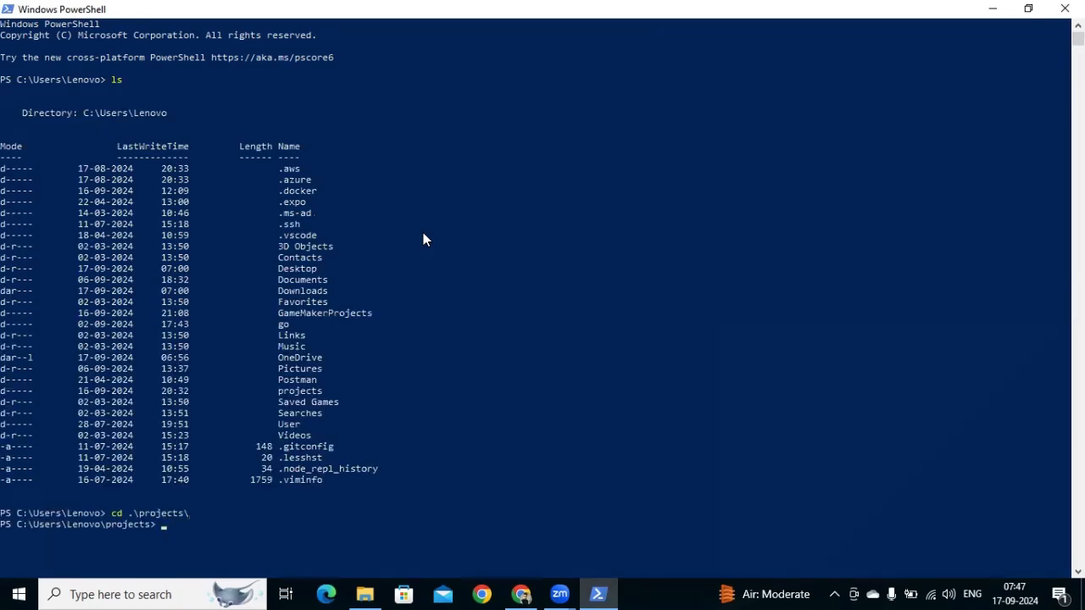
# Step: List the projects folder, clear the console, list the folder again, and highlight the my-php-app2.pem key file
pyautogui.write('ls')
pyautogui.press('Return')
pyautogui.write('clear')
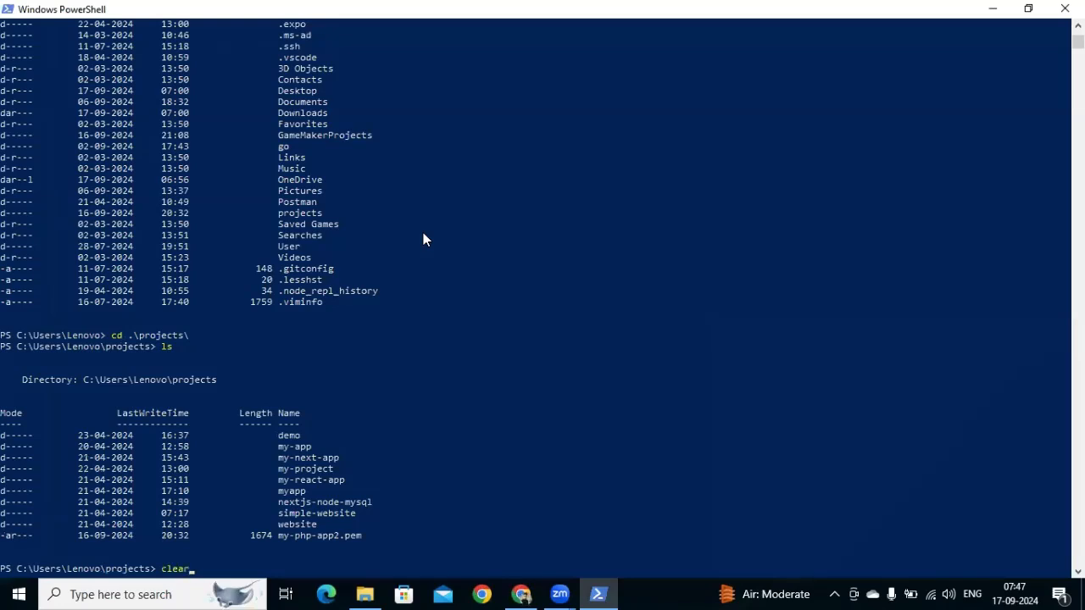
pyautogui.press('Return')
pyautogui.write('ls')
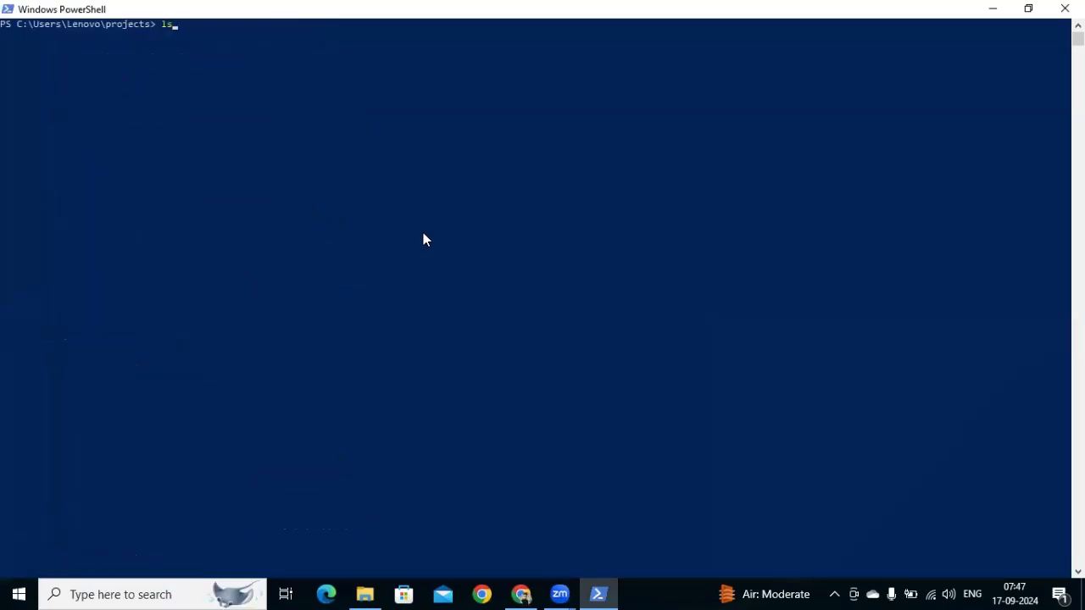
pyautogui.press('Return')
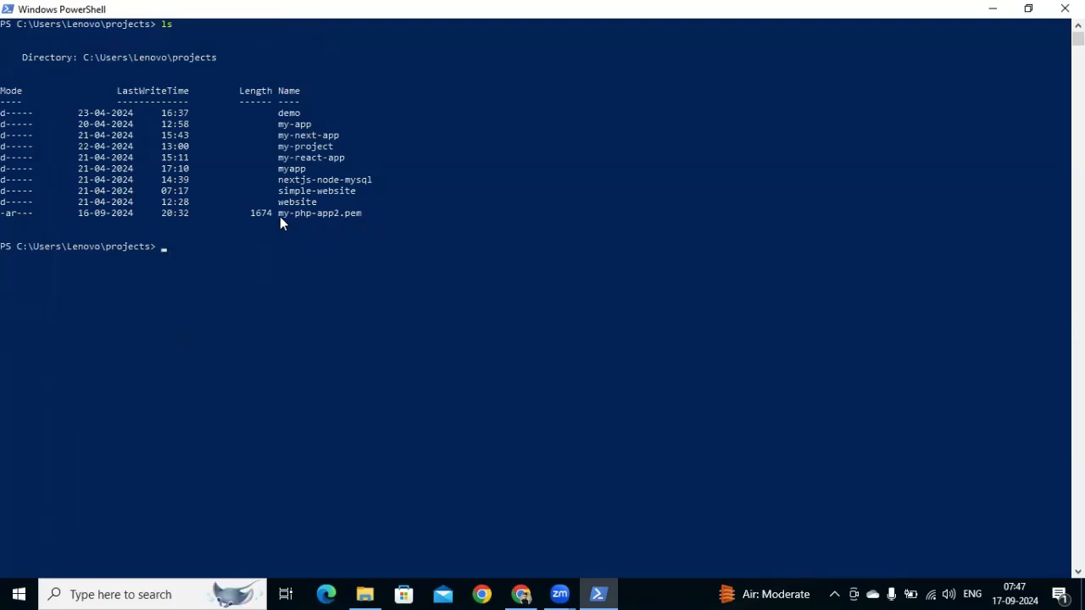
pyautogui.moveTo(280, 216); pyautogui.dragTo(358, 215)
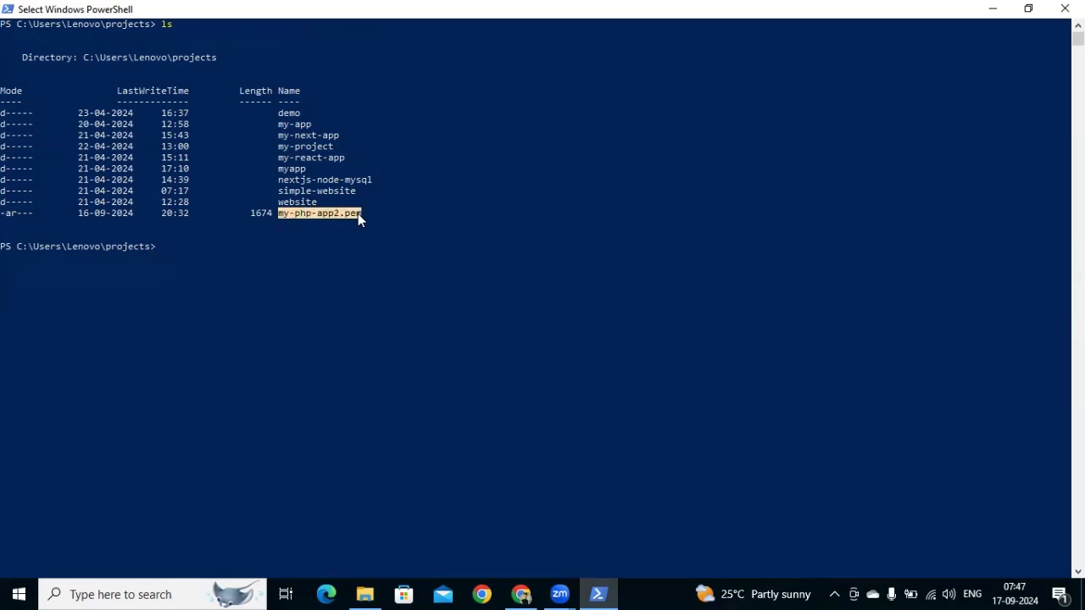
# Step: Switch to the AWS console in the browser, open My Application's connection page, and copy the example SSH command
pyautogui.hotkey('alt', 'Tab')
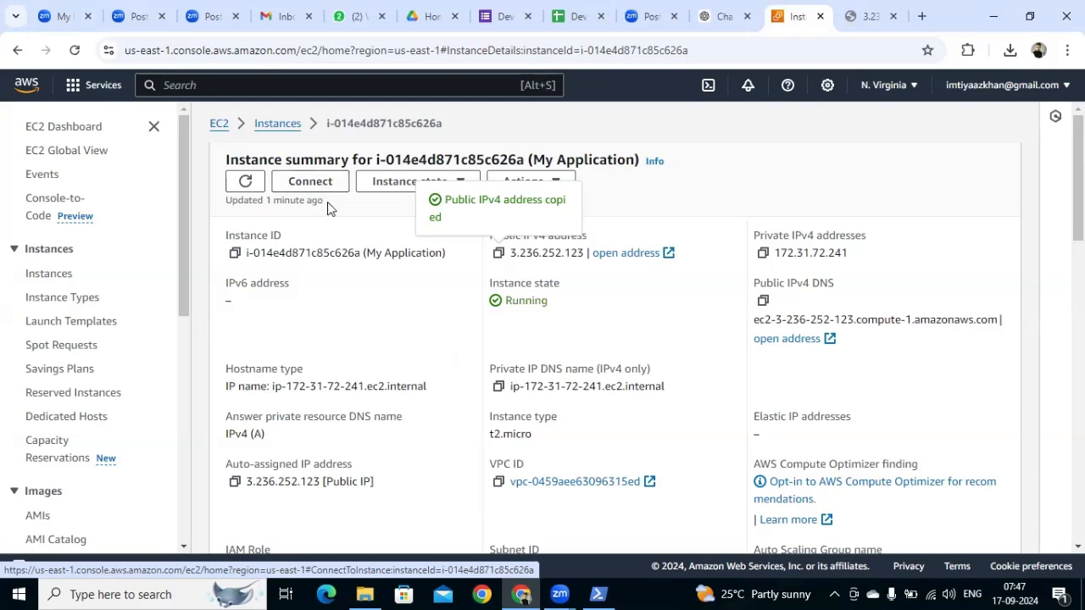
pyautogui.click(322, 187)
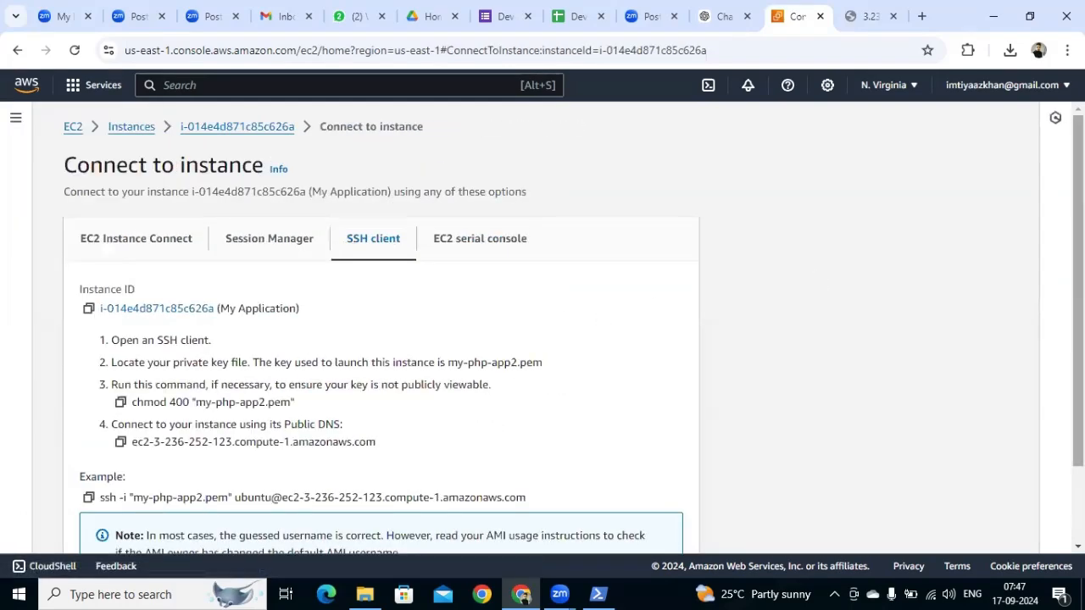
pyautogui.scroll(-1, 647, 362)
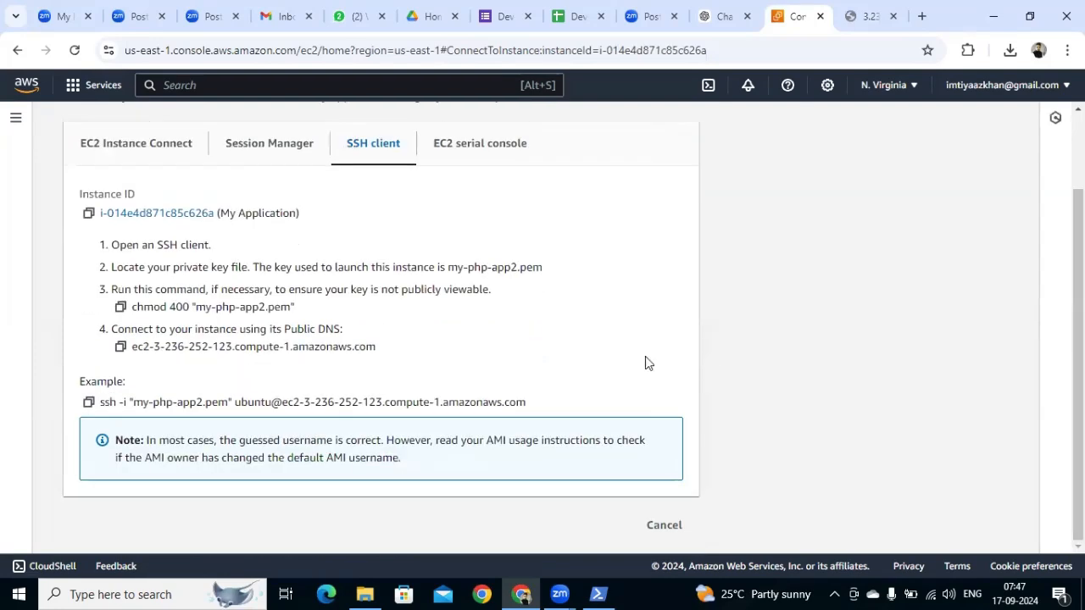
pyautogui.click(88, 401)
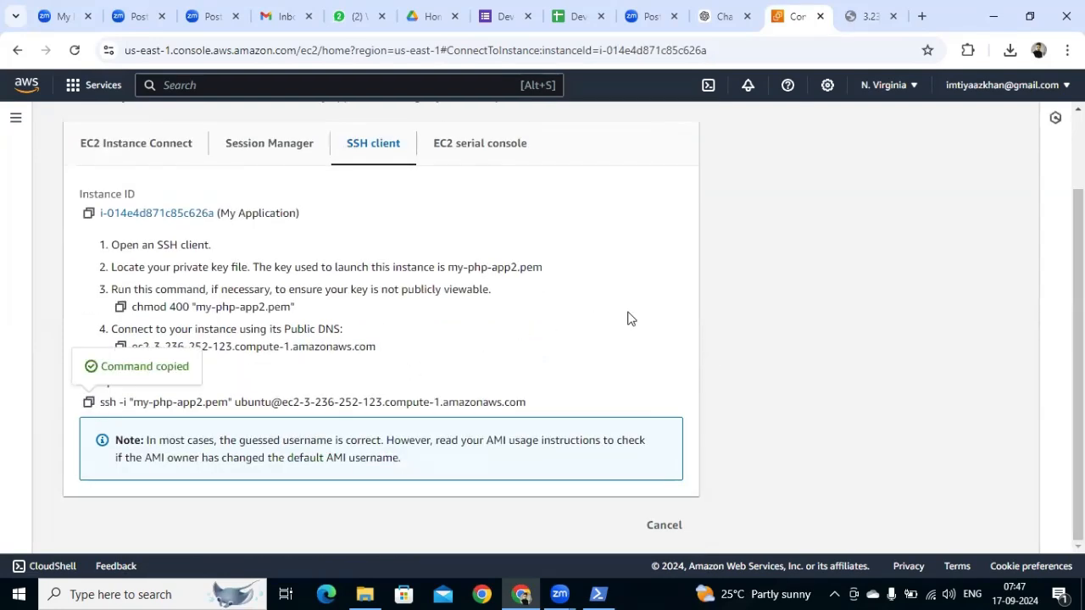
# Step: Switch to PowerShell, run the copied ssh command with the my-php-app2.pem key, and accept the host with yes
pyautogui.hotkey('alt', 'Tab')
pyautogui.rightClick(336, 286)
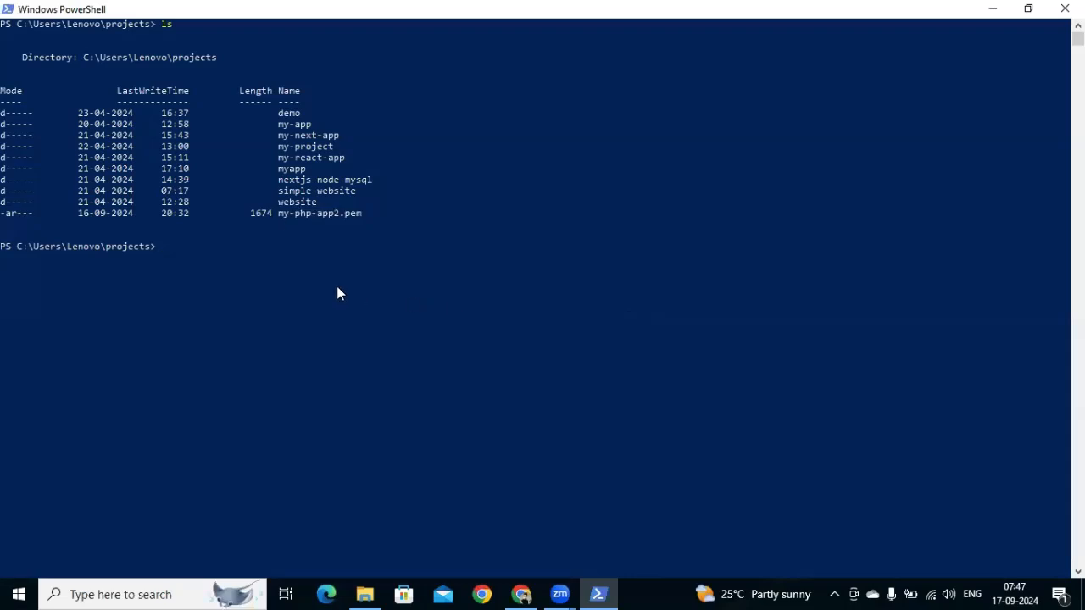
pyautogui.rightClick(279, 310)
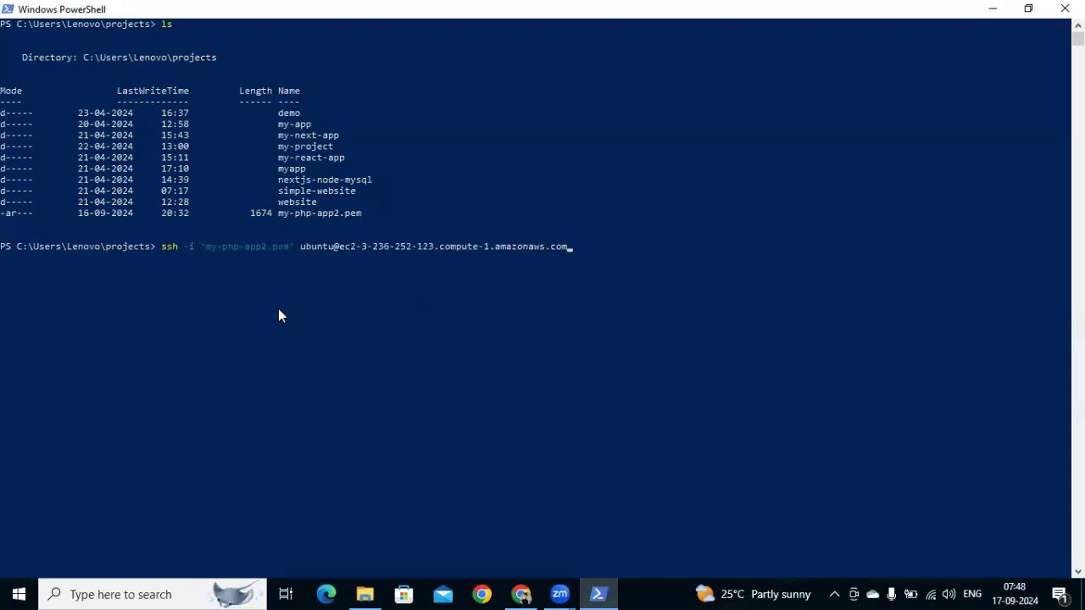
pyautogui.press('Return')
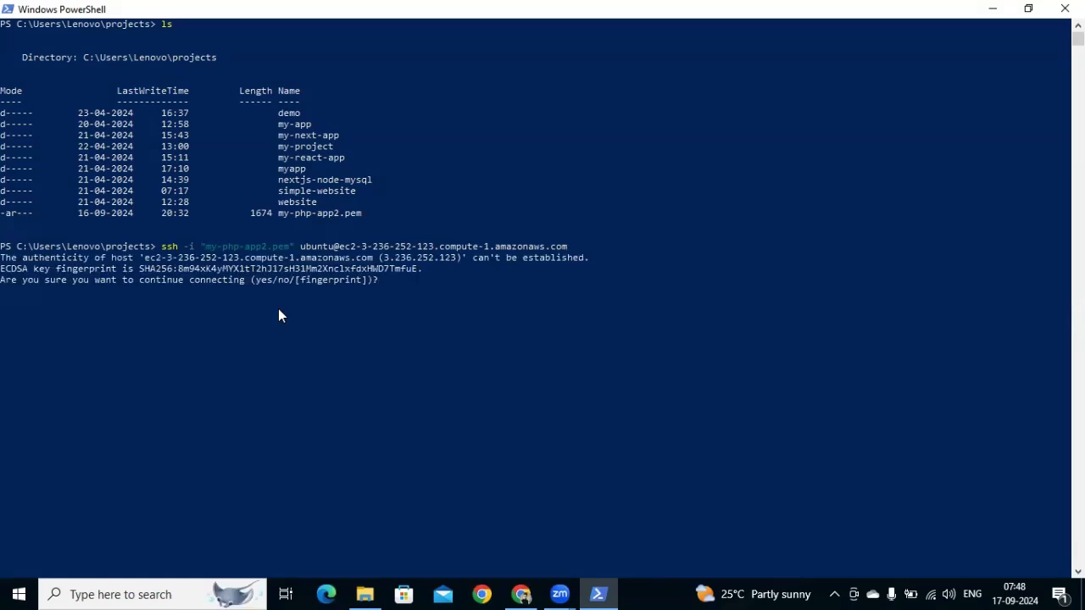
pyautogui.write('yes')
pyautogui.press('Return')
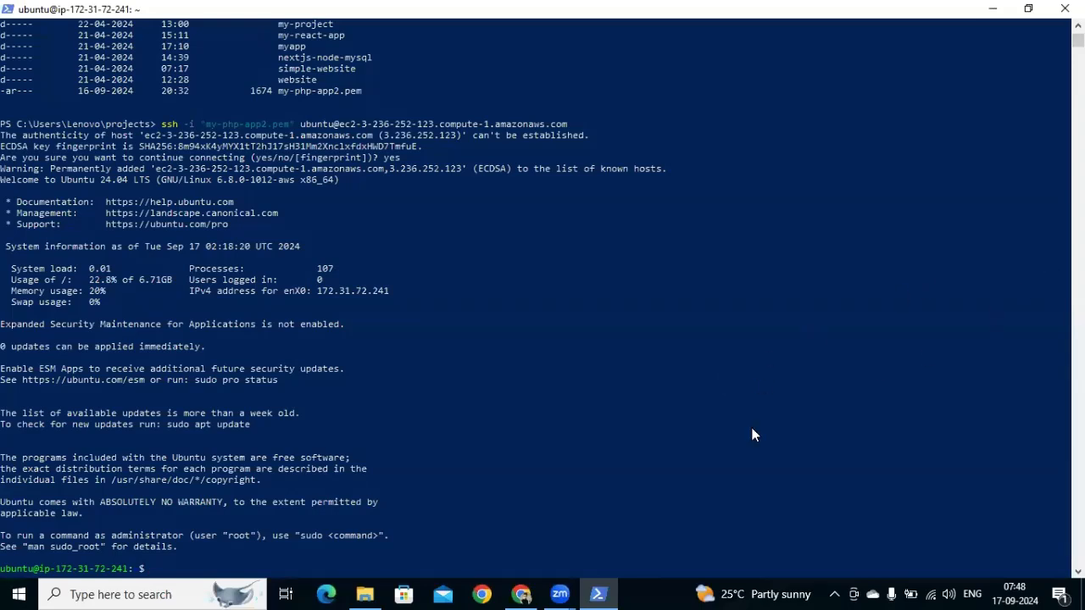
pyautogui.press('Return')
pyautogui.press('Return')
pyautogui.press('Return')
pyautogui.press('Return')
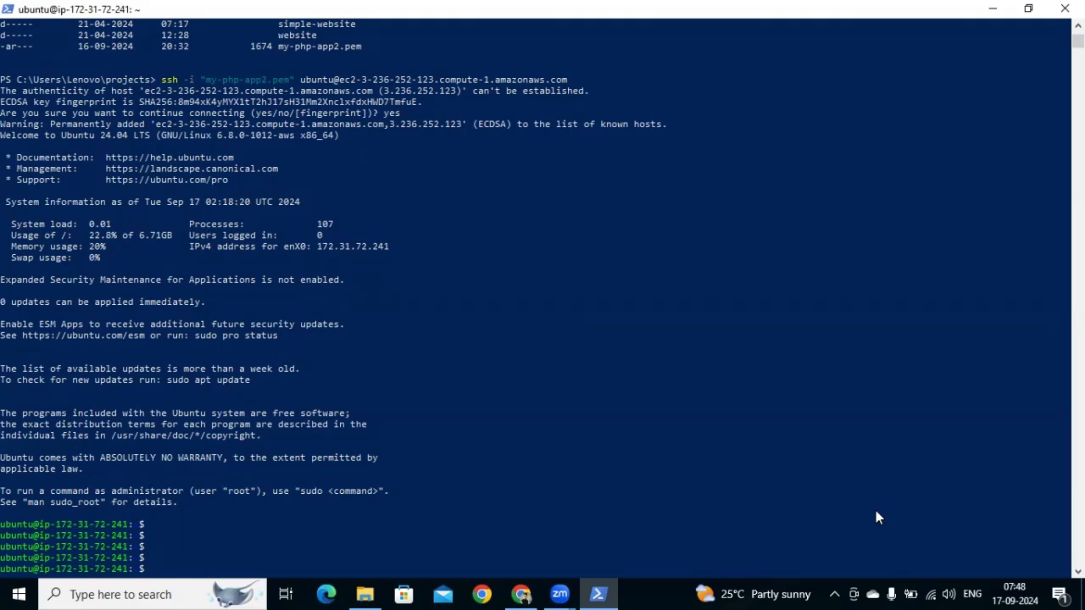
pyautogui.moveTo(875, 512); pyautogui.dragTo(848, 363)
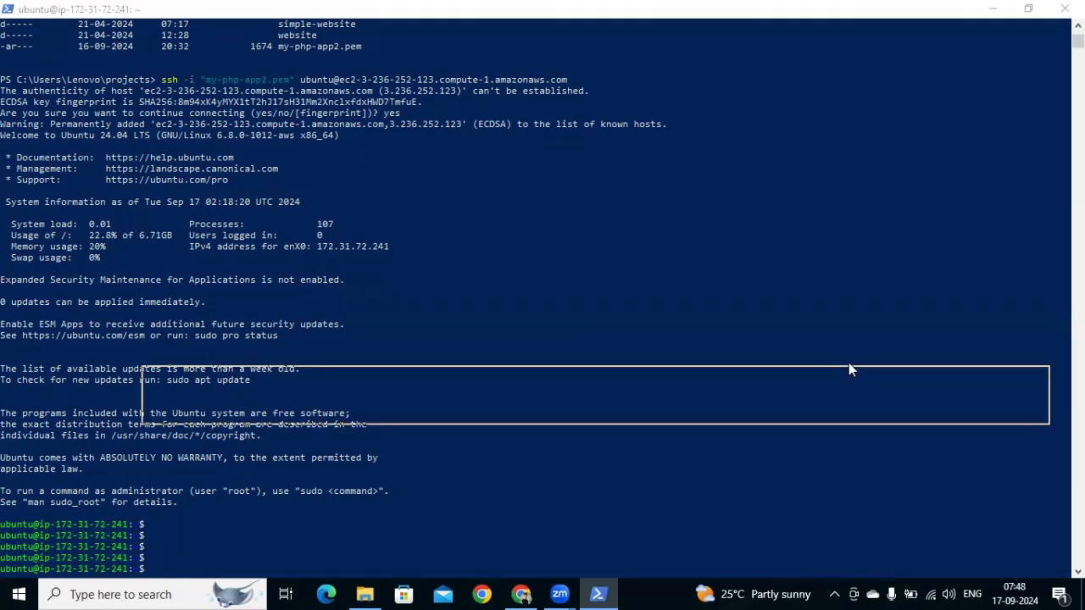
pyautogui.moveTo(848, 365); pyautogui.dragTo(848, 364)
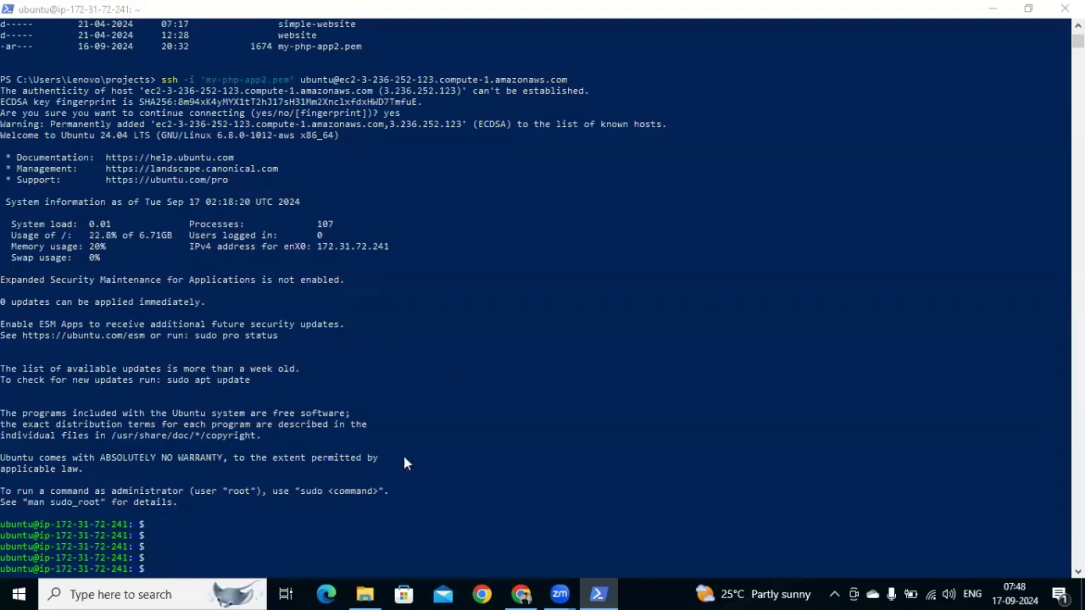
# Step: Clear the terminal screen of the Ubuntu SSH session
pyautogui.click(287, 558)
pyautogui.write('c')
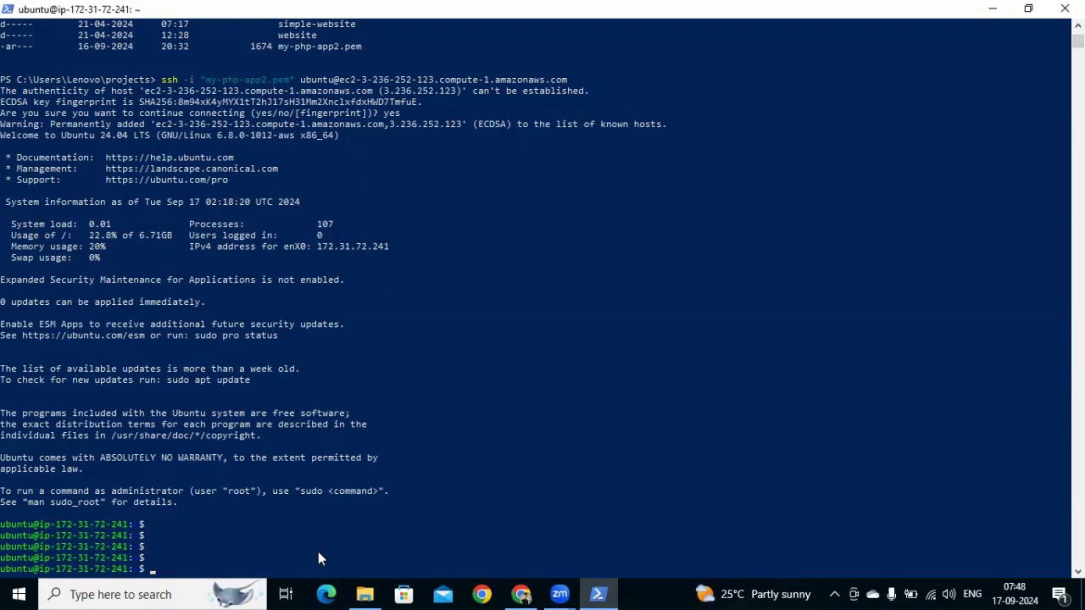
pyautogui.write('lear')
pyautogui.press('Return')
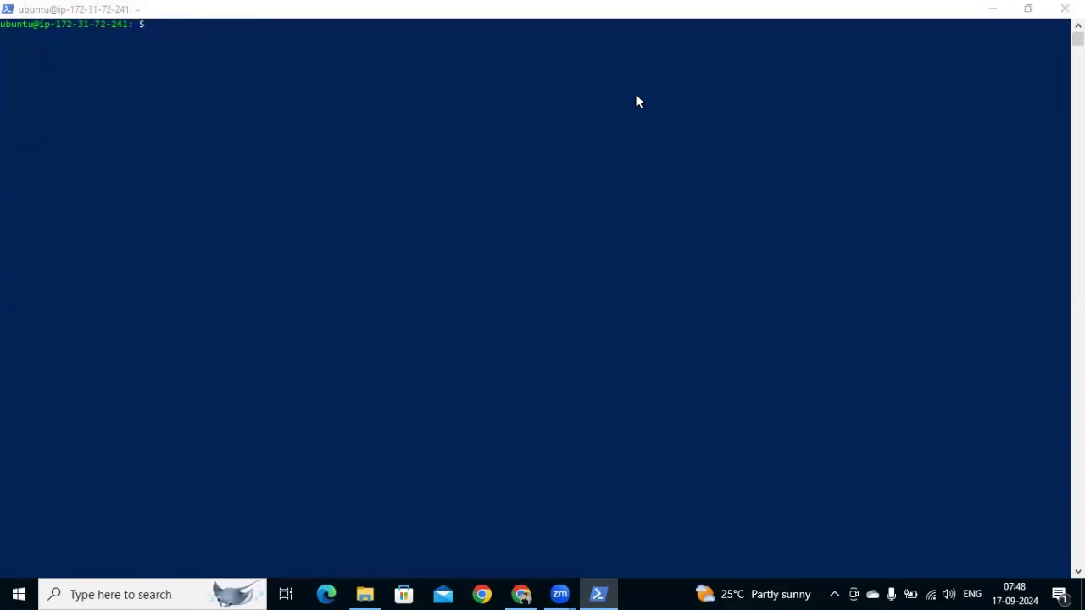
pyautogui.click(494, 259)
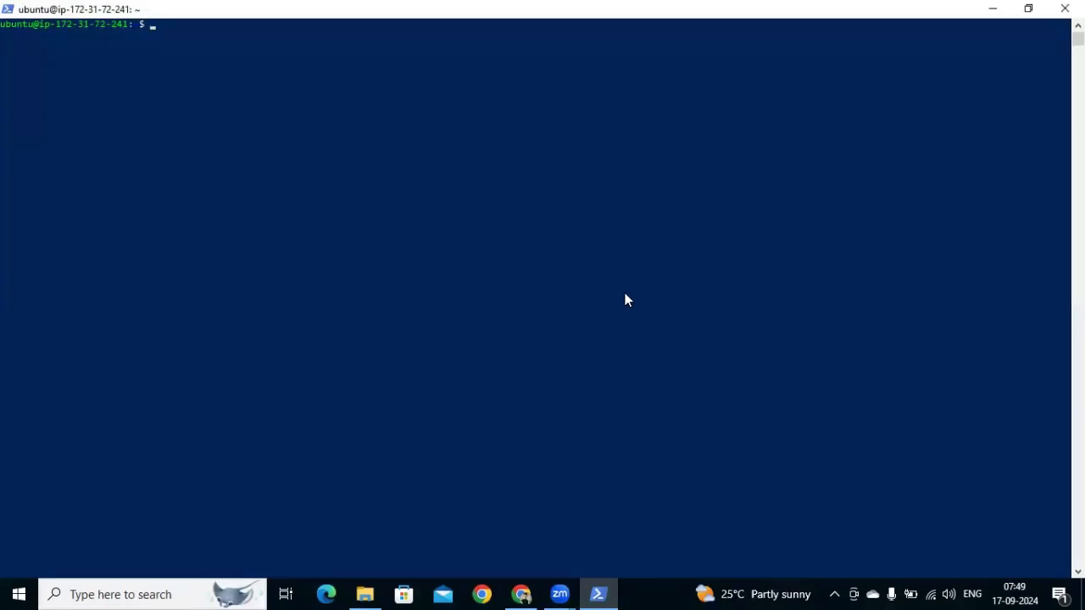
pyautogui.press('Return')
pyautogui.press('Return')
pyautogui.press('Return')
pyautogui.press('Return')
pyautogui.press('Return')
pyautogui.press('Return')
pyautogui.press('Return')
pyautogui.press('Return')
pyautogui.press('Return')
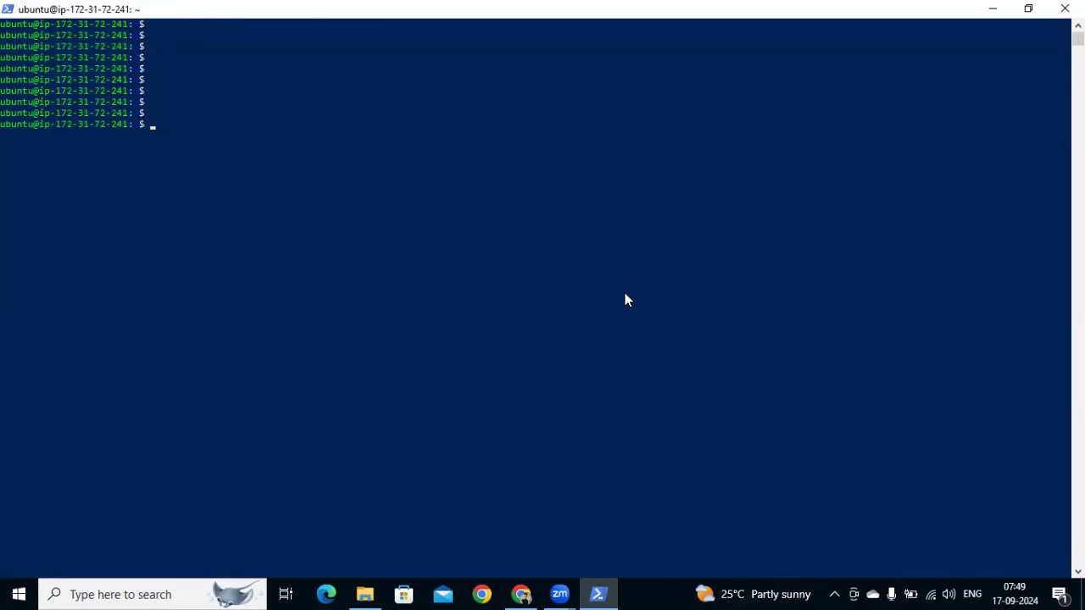
# Step: Try to update the server's package lists by running apt-get update without sudo
pyautogui.write('apt-eget')
pyautogui.press('BackSpace')
pyautogui.press('BackSpace')
pyautogui.press('BackSpace')
pyautogui.press('BackSpace')
pyautogui.press('BackSpace')
pyautogui.write('get update')
pyautogui.press('Return')
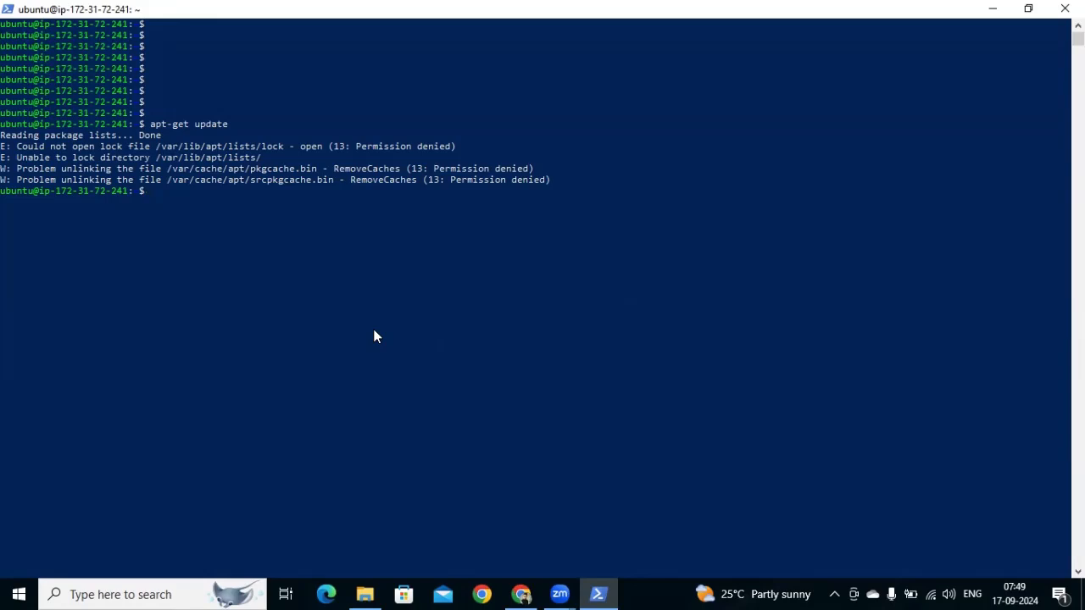
# Step: Rerun apt-get update with sudo to refresh the server's package lists
pyautogui.press('Up')
pyautogui.write('sudo')
pyautogui.press('Return')
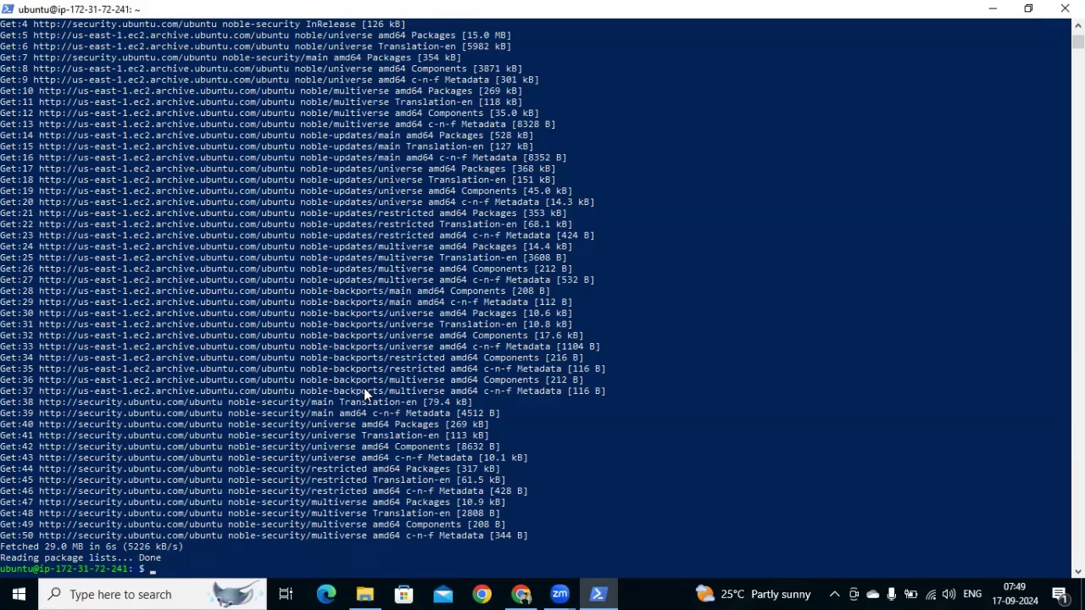
# Step: Install the web server with sudo apt-get install apache2 and confirm the installation with Y
pyautogui.write('sudo apt-gt')
pyautogui.press('BackSpace')
pyautogui.press('BackSpace')
pyautogui.write('et install apa')
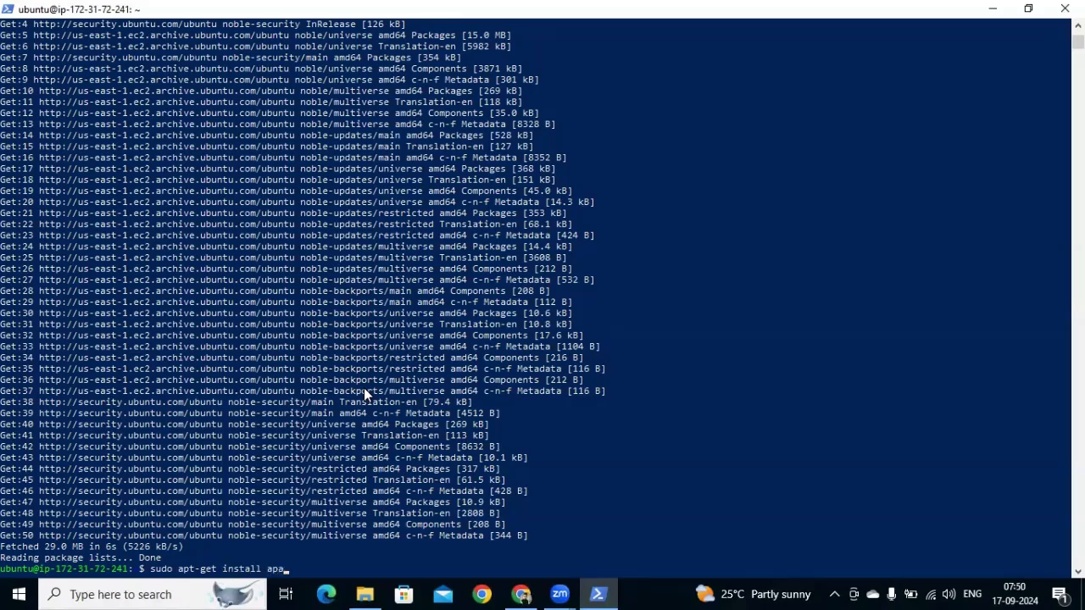
pyautogui.write('che2')
pyautogui.press('Return')
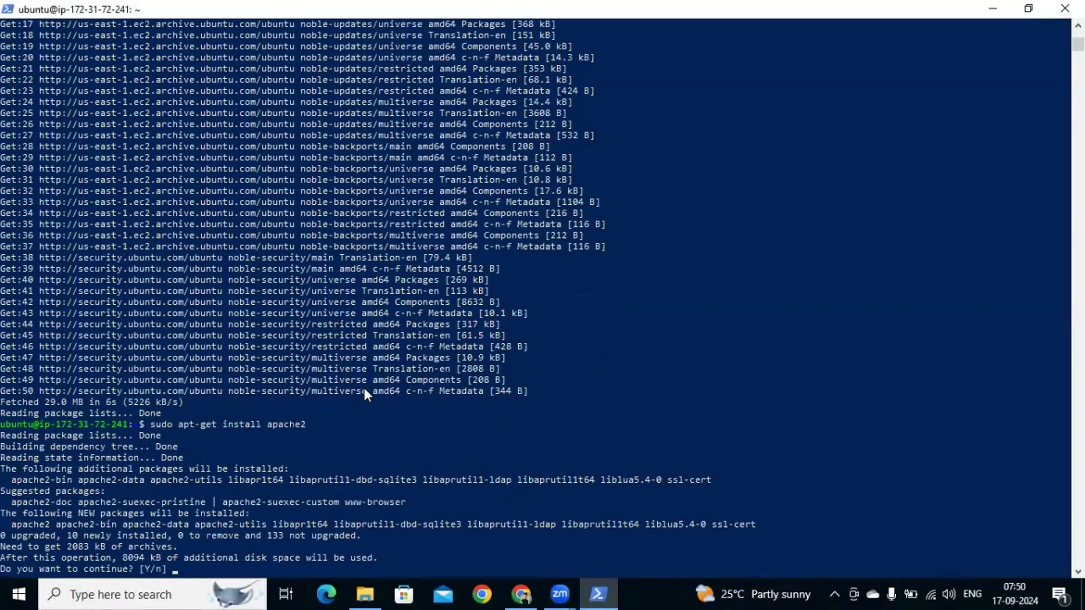
pyautogui.write('Y')
pyautogui.press('Return')
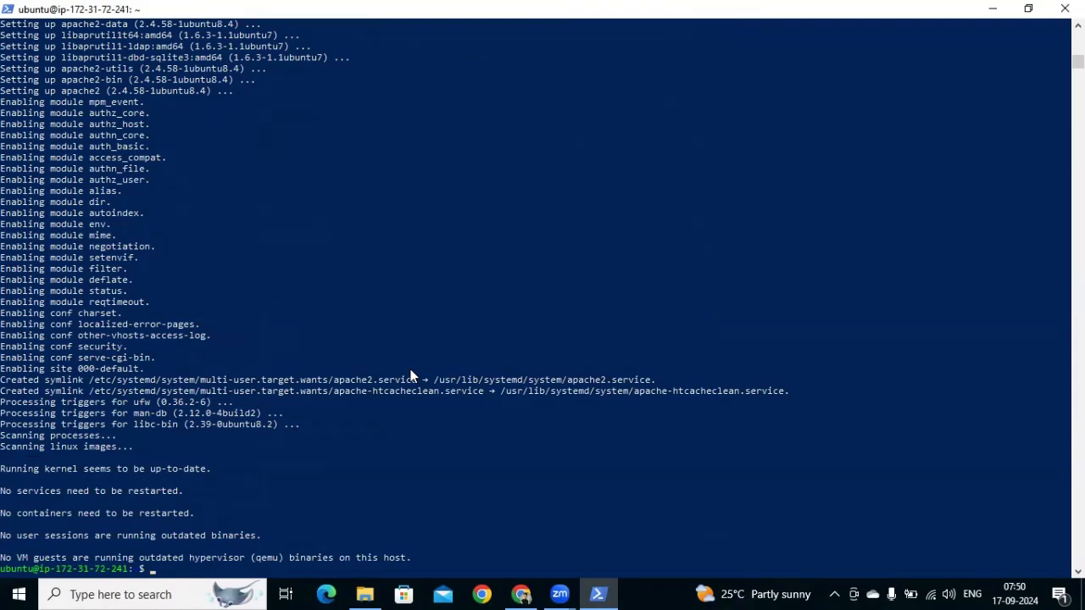
# Step: List the server's home directory, change into /var/www/html/, and list that folder's contents
pyautogui.write('ls')
pyautogui.press('Return')
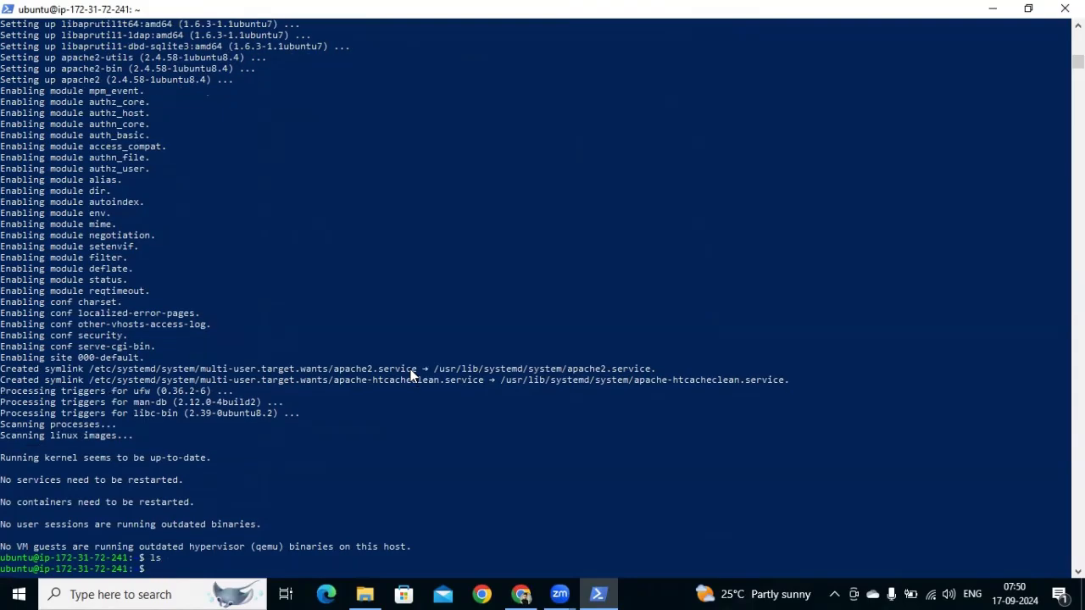
pyautogui.write('cd /var/www/html/')
pyautogui.press('Return')
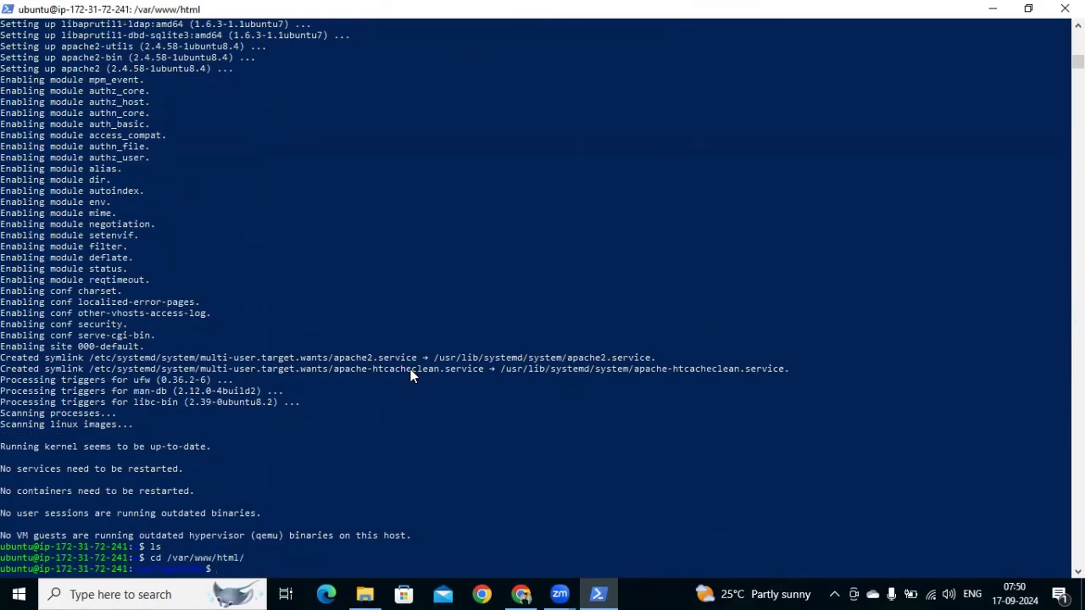
pyautogui.write('ls')
pyautogui.press('Return')
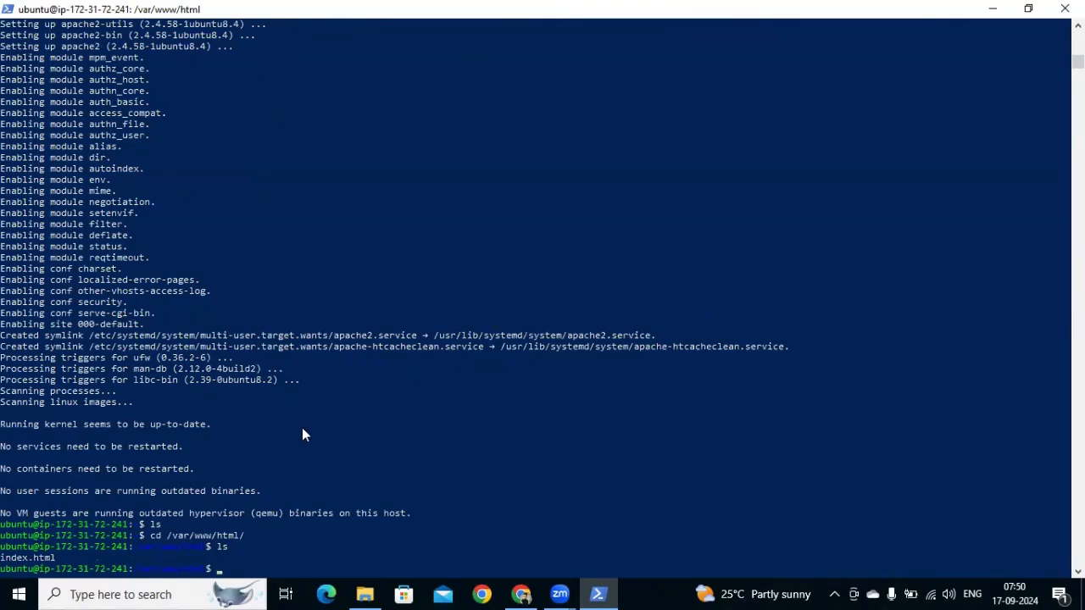
# Step: Switch to the browser, reload the page at the instance's public IPv4 address, and look through it
pyautogui.hotkey('alt', 'Tab')
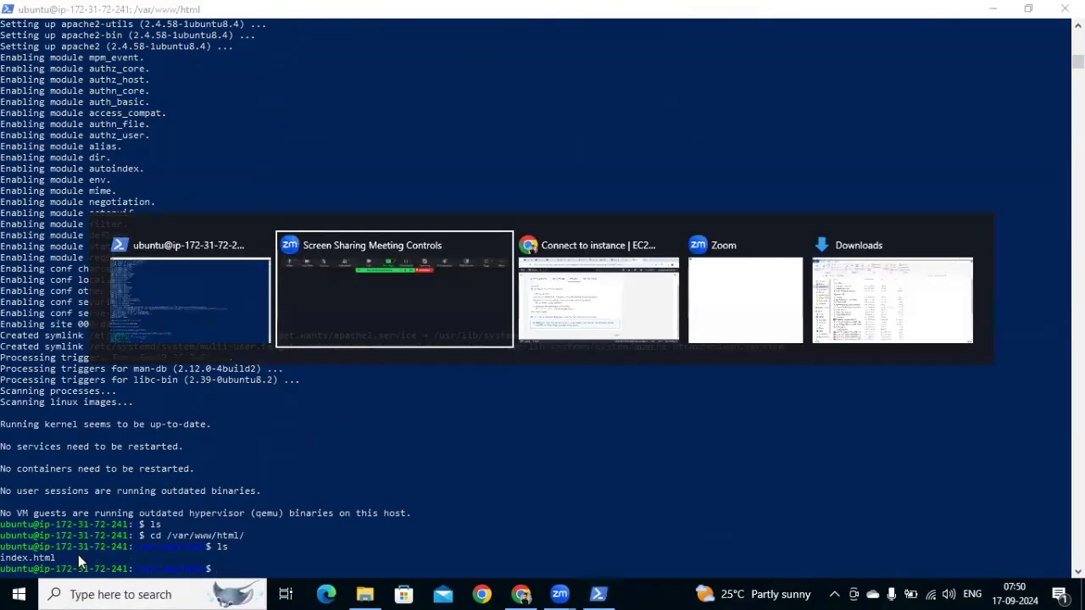
pyautogui.hotkey('alt', 'Tab')
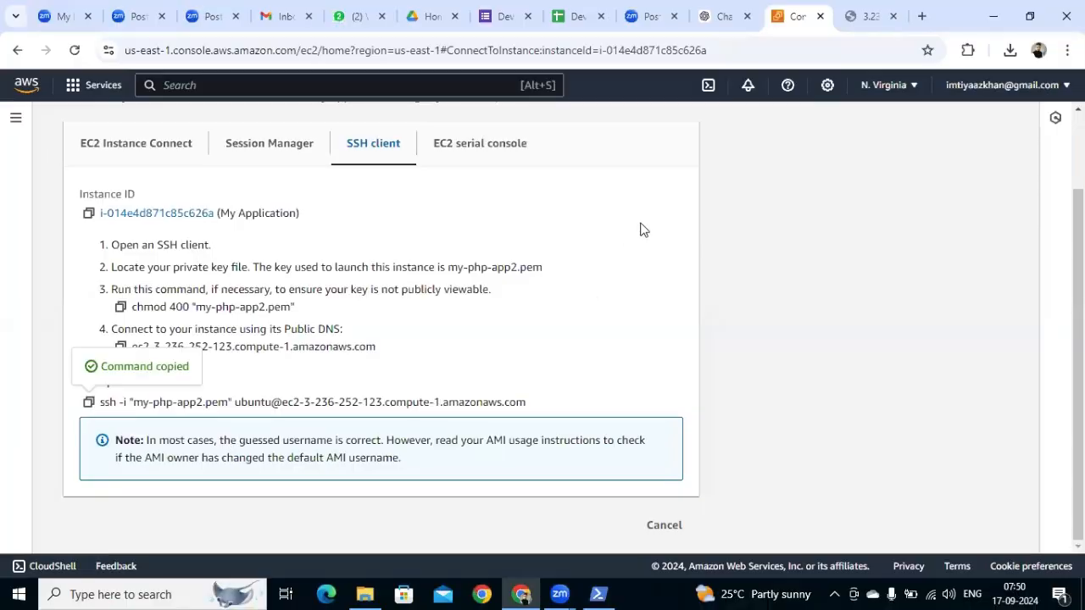
pyautogui.click(865, 19)
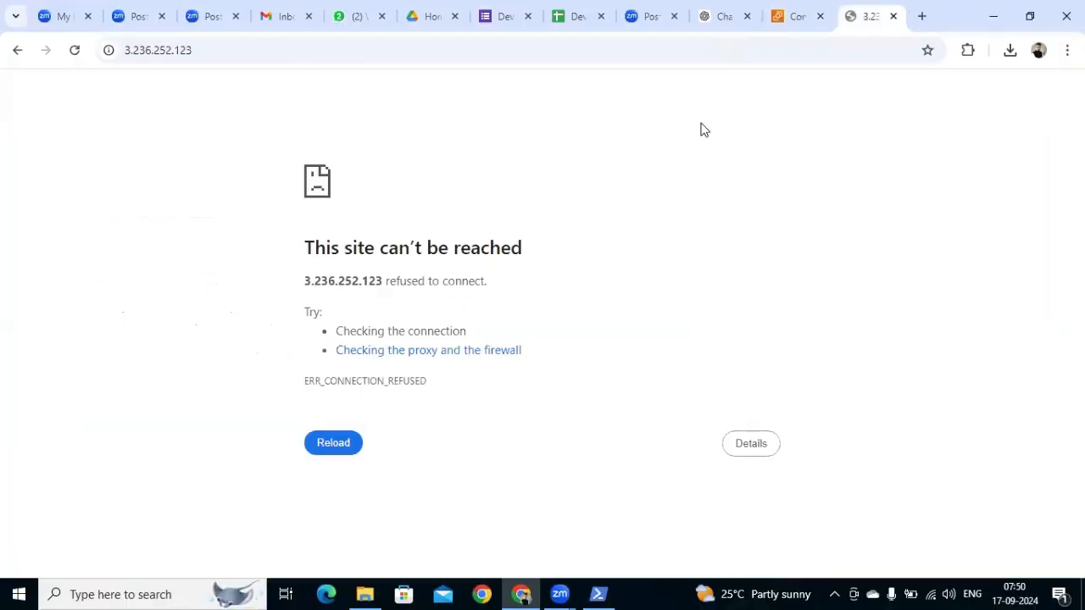
pyautogui.hotkey('alt', 'Tab')
pyautogui.click(594, 55)
pyautogui.press('Return')
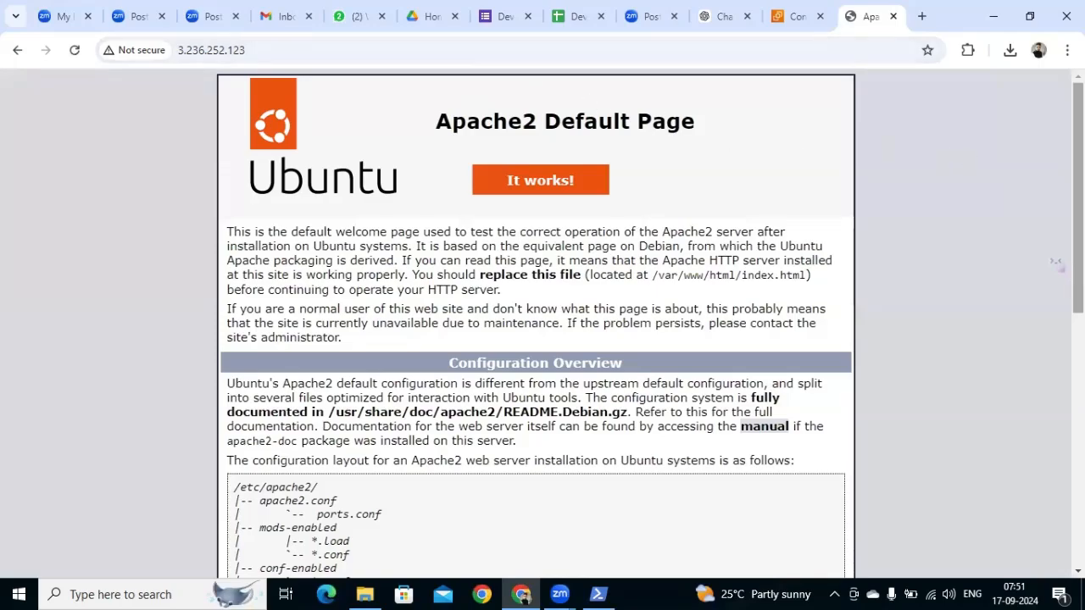
pyautogui.scroll(-3, 449, 223)
pyautogui.scroll(3, 449, 223)
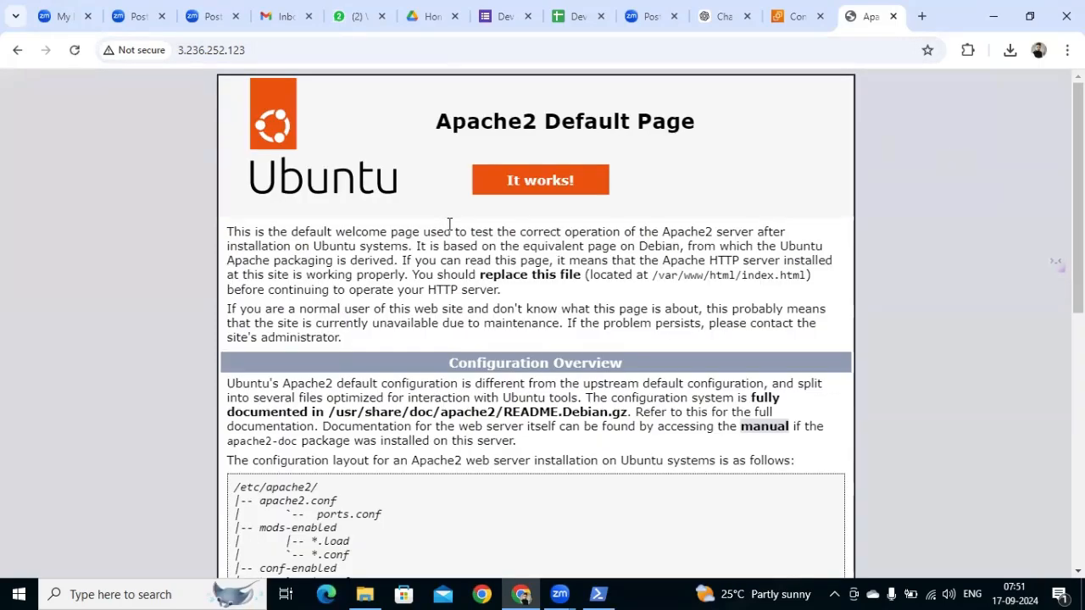
# Step: Return to the instance's connection page in the AWS console and show the EC2 Instance Connect options
pyautogui.hotkey('alt', 'Tab')
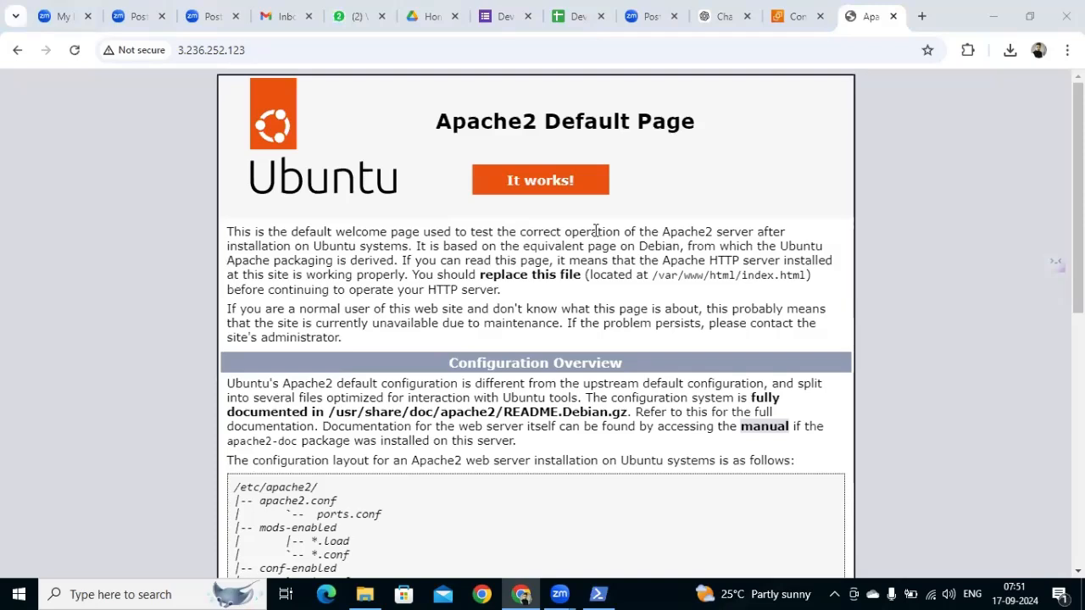
pyautogui.click(788, 23)
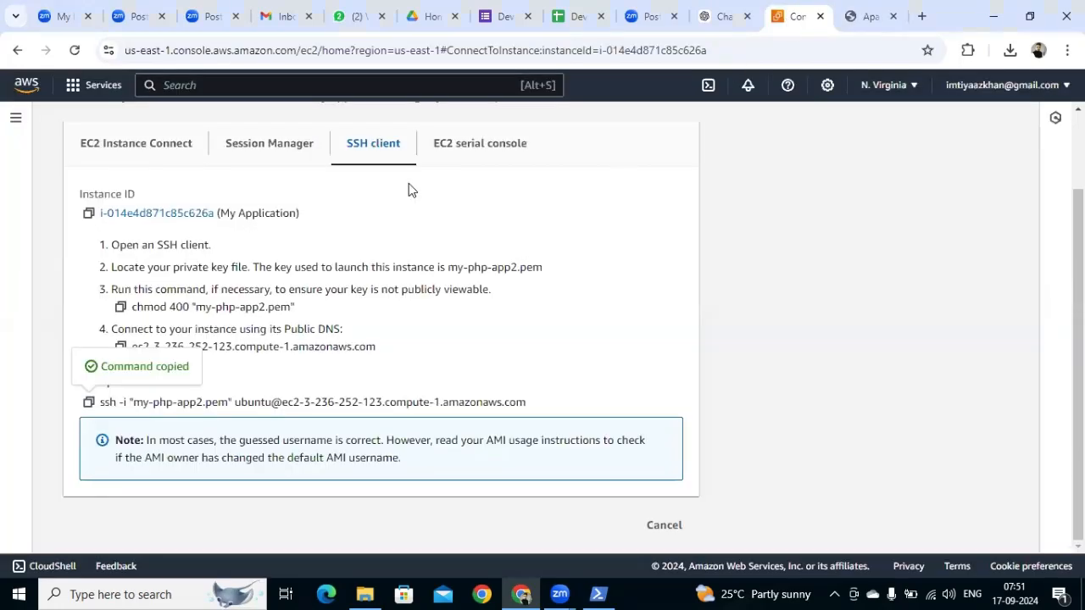
pyautogui.click(115, 149)
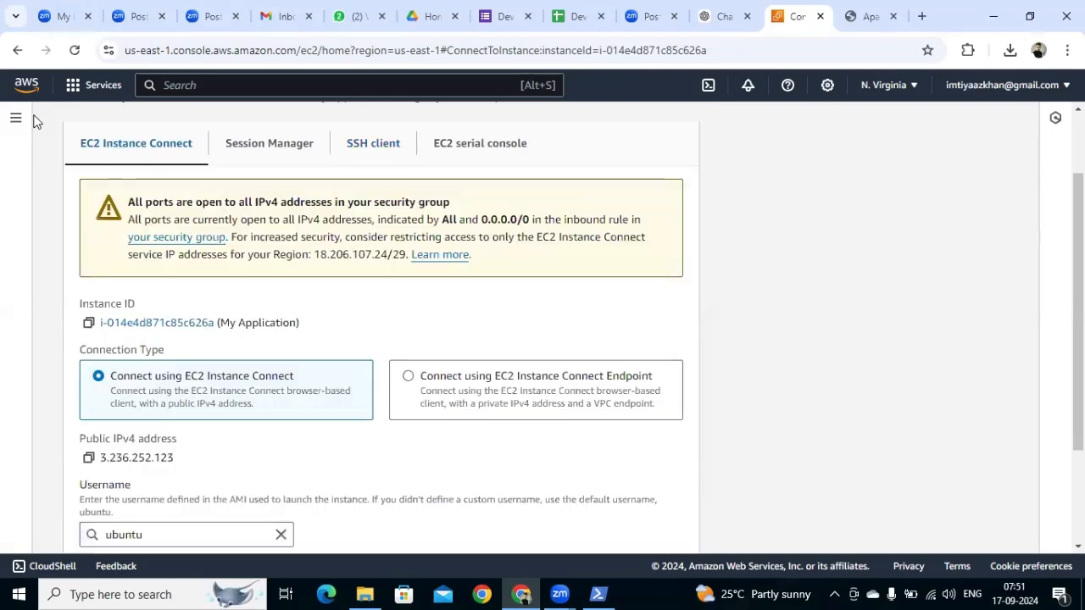
# Step: Open the EC2 list of running instances, select the My Application instance, and stop it, confirming the stop
pyautogui.click(73, 90)
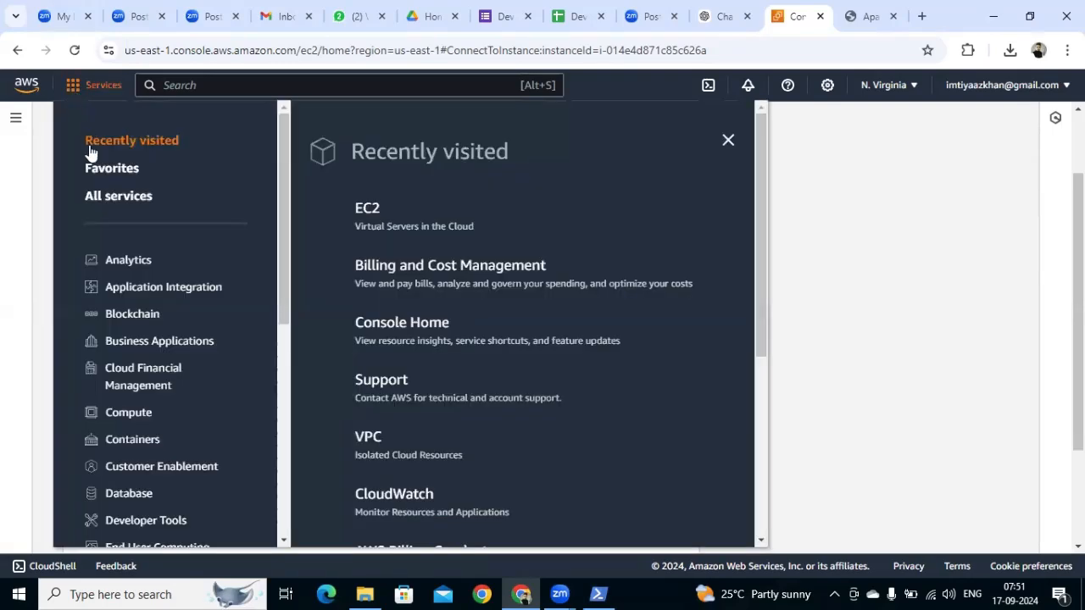
pyautogui.click(368, 211)
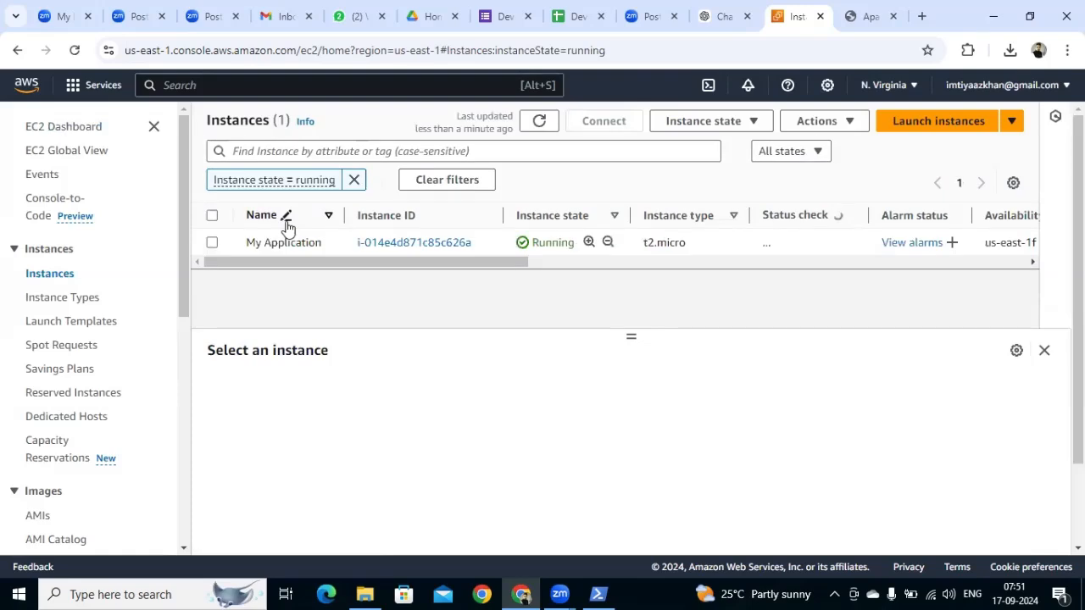
pyautogui.click(213, 218)
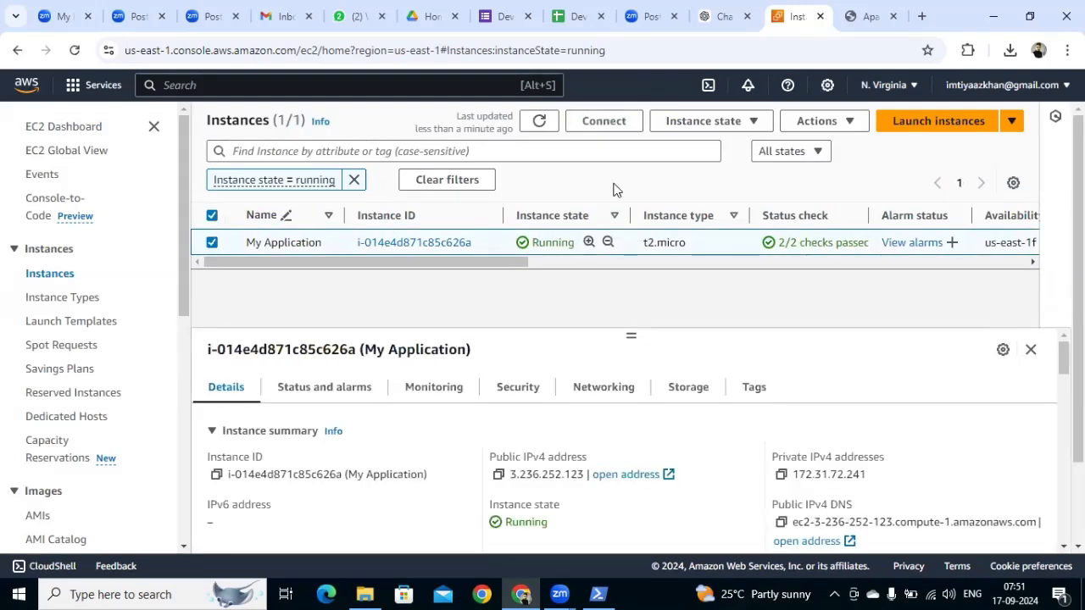
pyautogui.click(754, 121)
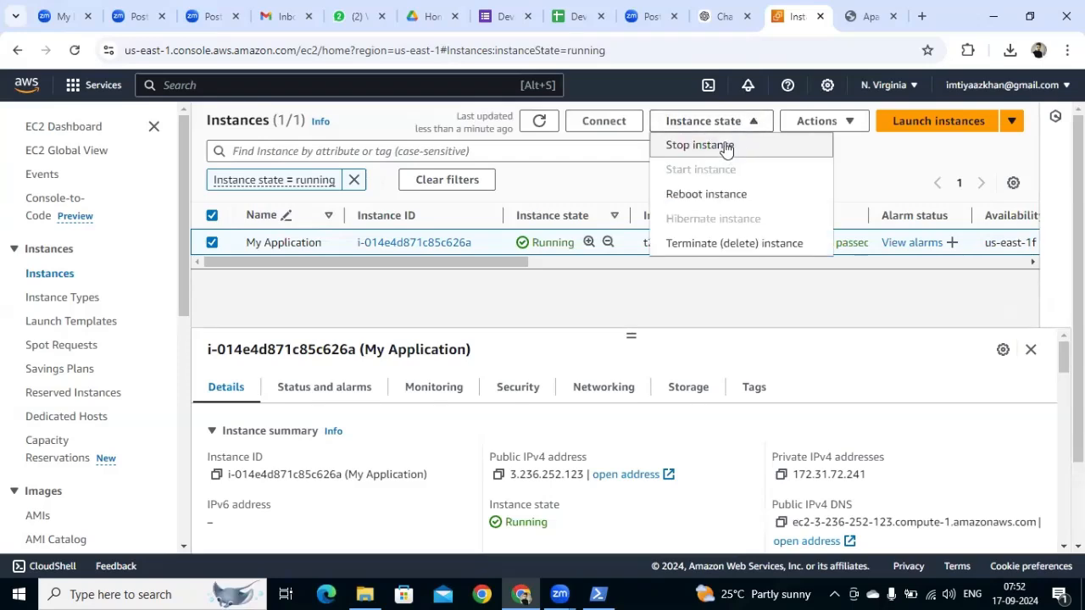
pyautogui.click(725, 147)
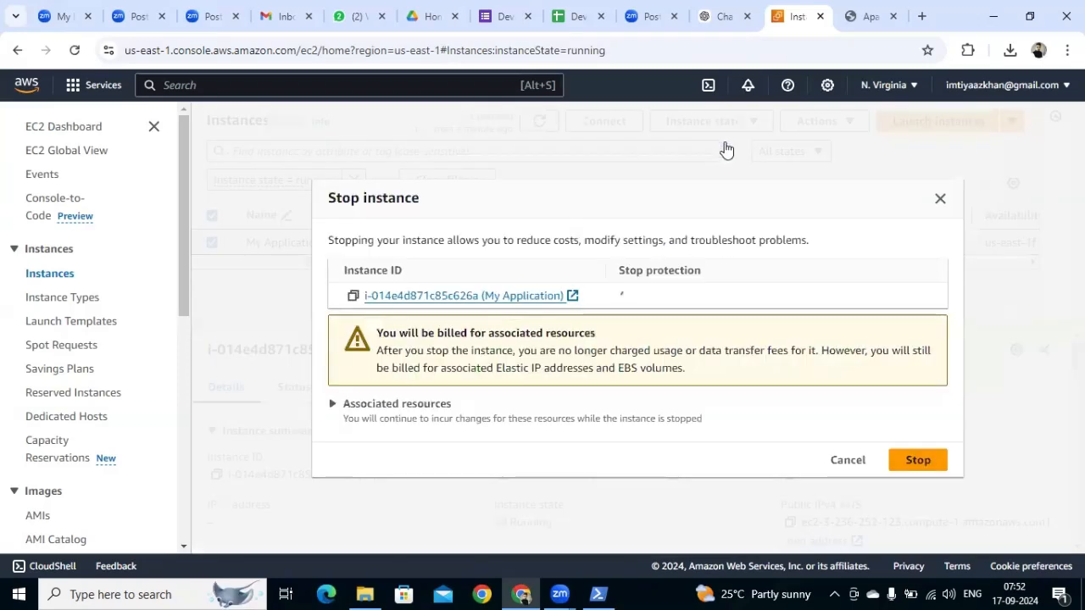
pyautogui.click(919, 462)
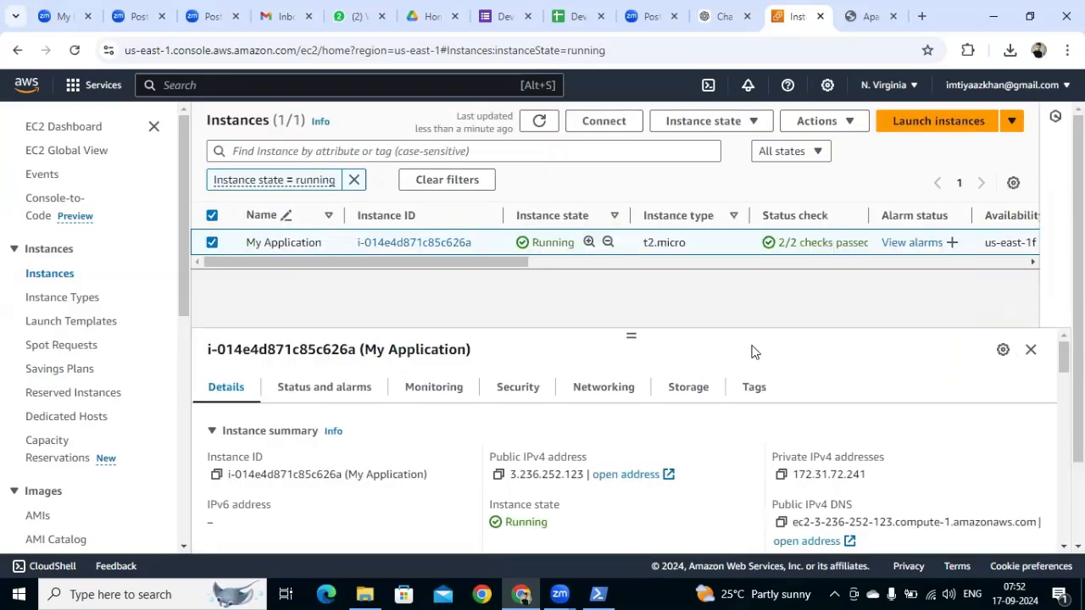